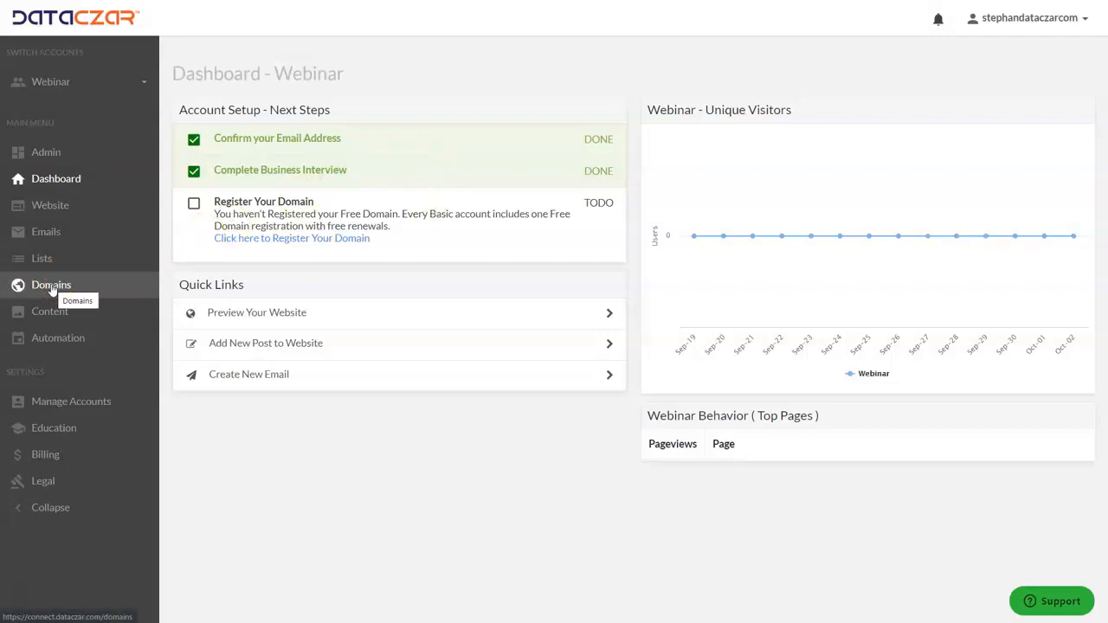
# Step: Search for the .com domain aaaoutdoorscenes and view its registration page, returning to the Domains page without registering
pyautogui.click(52, 288)
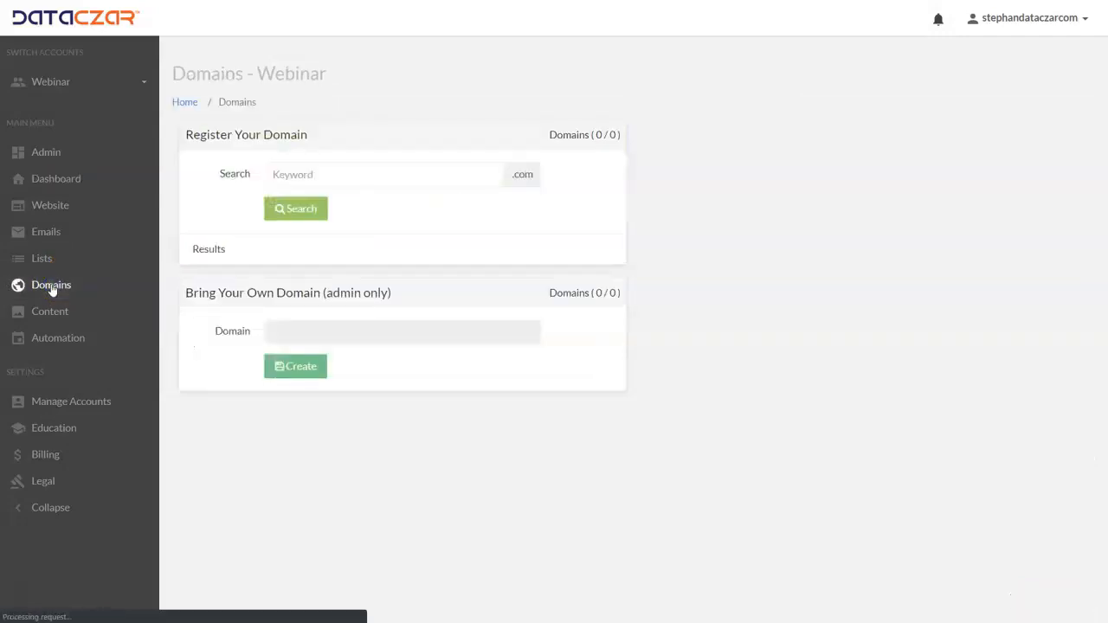
pyautogui.click(290, 172)
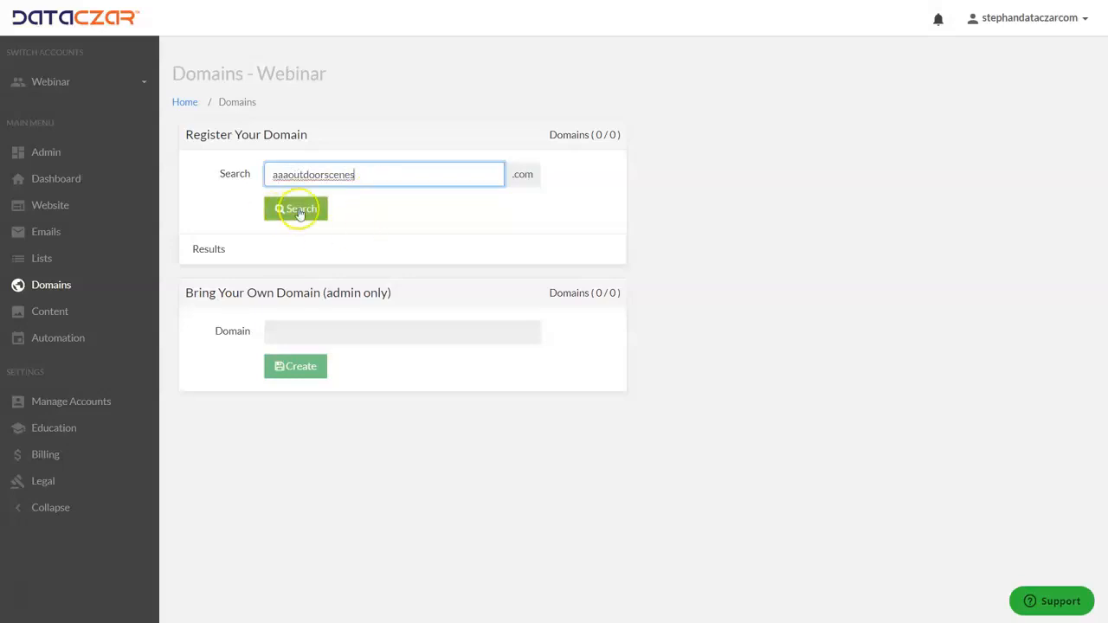
pyautogui.click(296, 212)
pyautogui.click(305, 214)
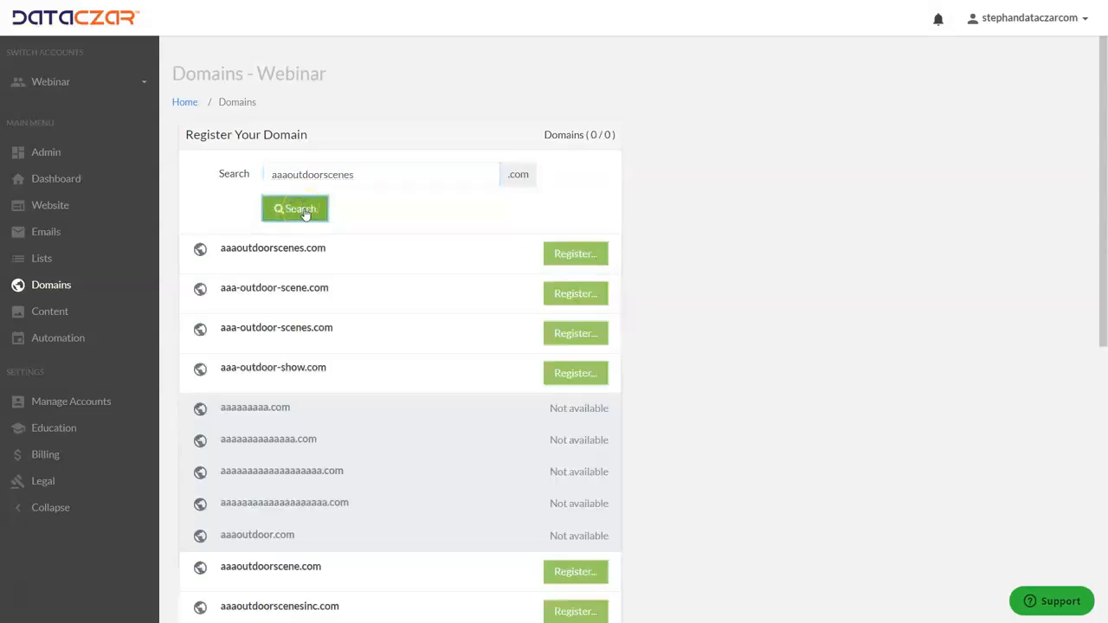
pyautogui.click(585, 257)
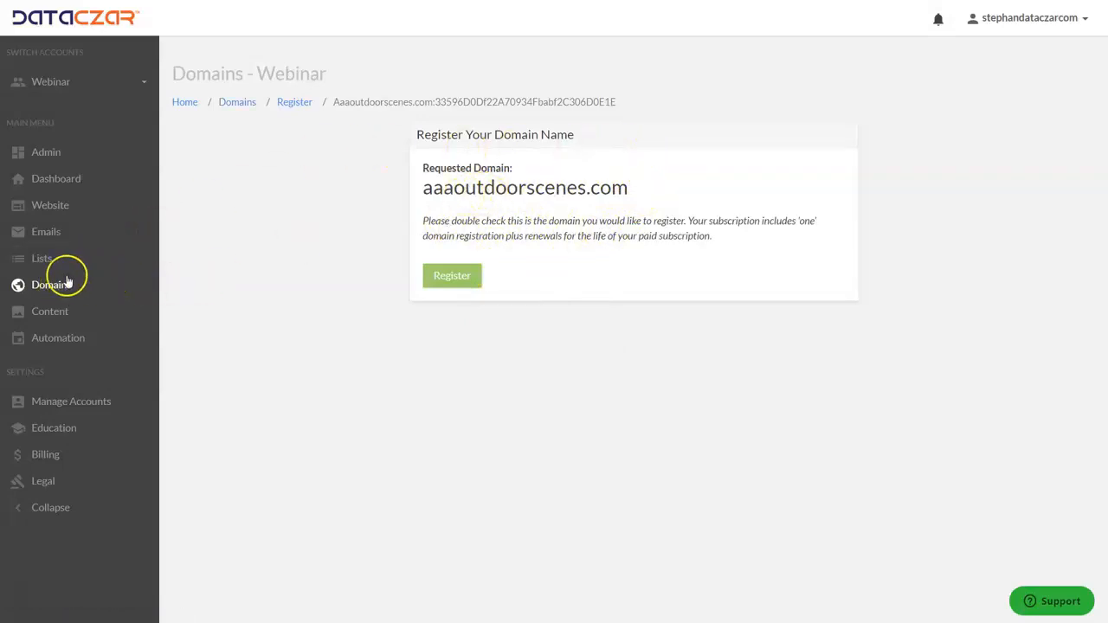
pyautogui.click(52, 285)
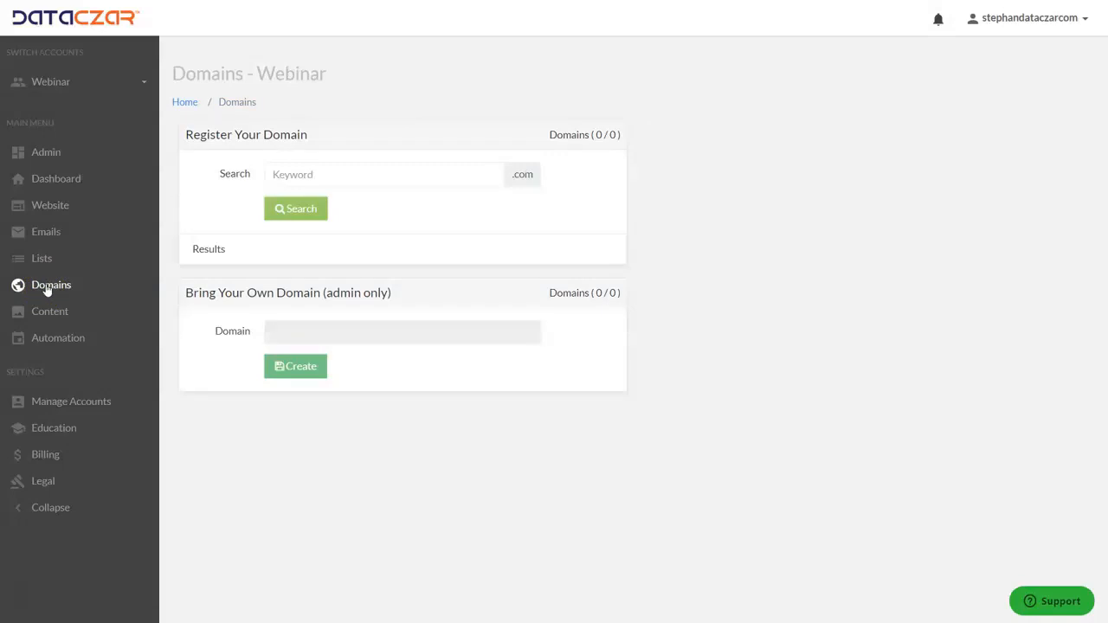
# Step: Go to the Webinar website's overview and open its public preview URL
pyautogui.click(54, 209)
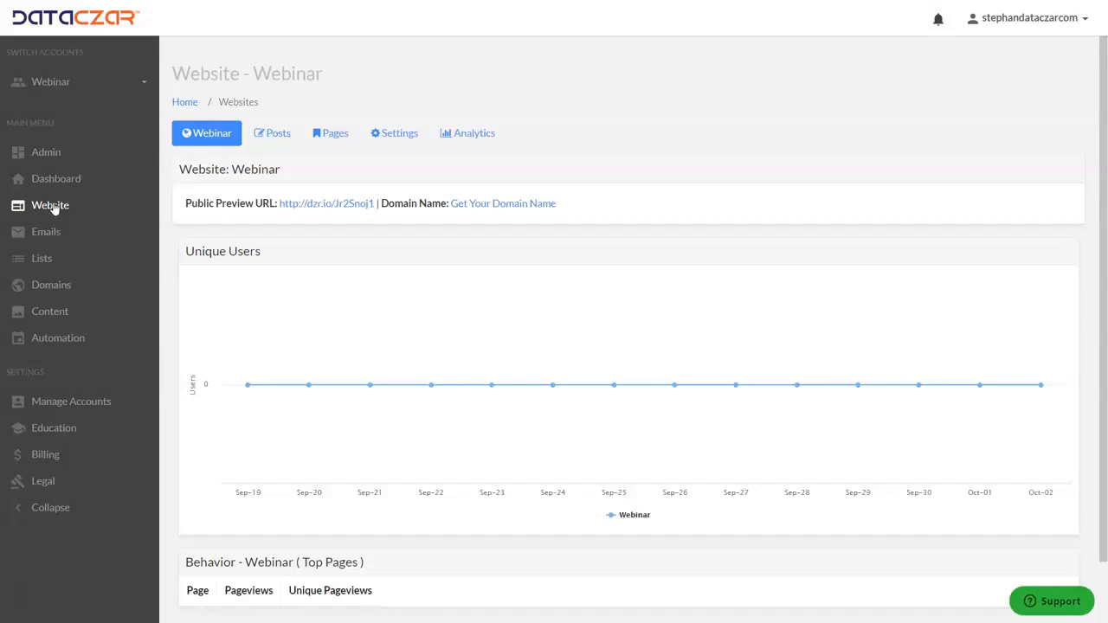
pyautogui.click(322, 209)
pyautogui.moveTo(659, 200); pyautogui.dragTo(445, 198)
pyautogui.click(632, 196)
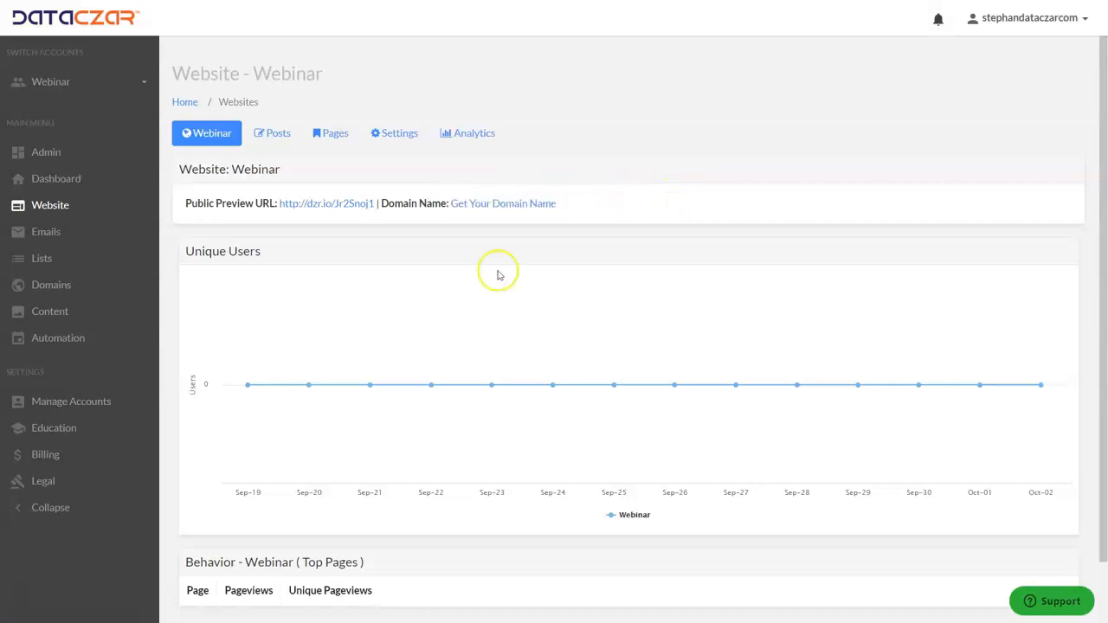
pyautogui.click(328, 204)
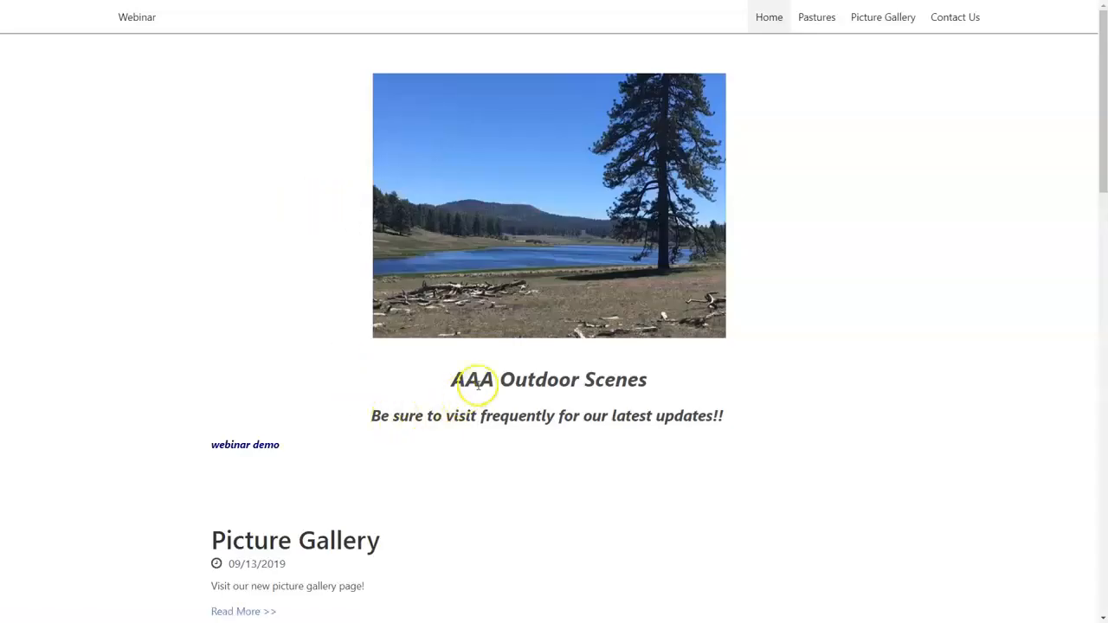
# Step: View the Pastures, Picture Gallery and Contact Us pages of the previewed website
pyautogui.click(818, 23)
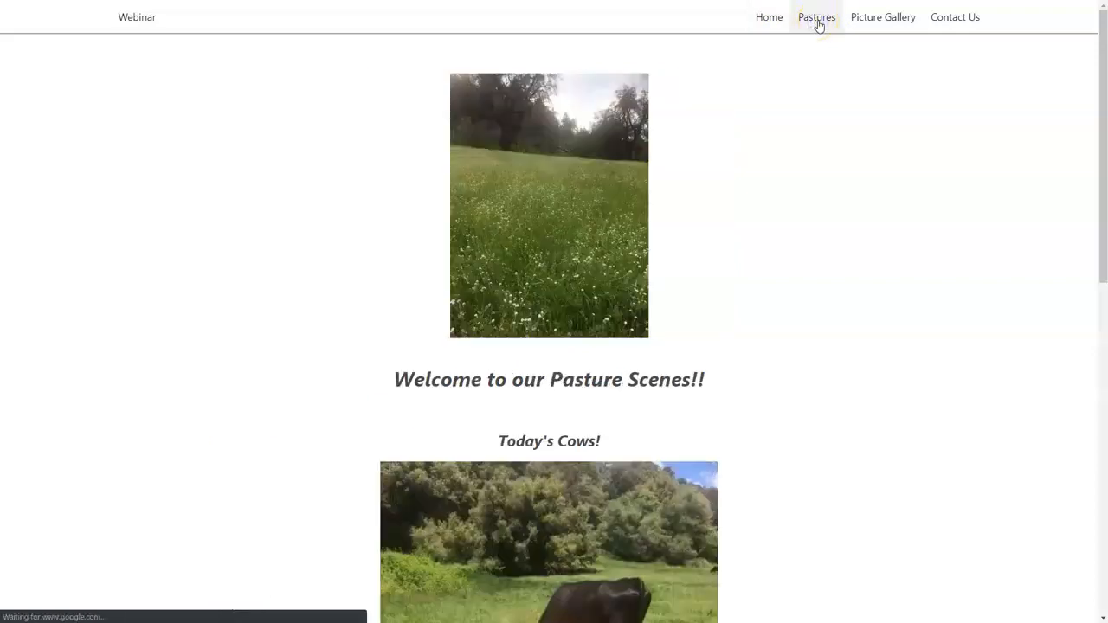
pyautogui.click(897, 23)
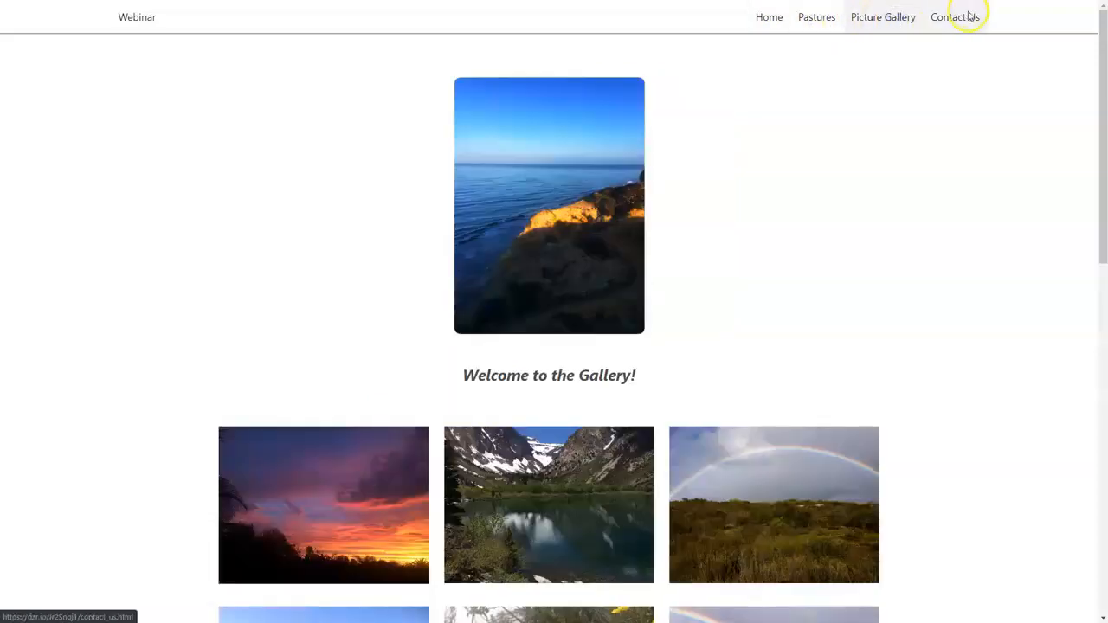
pyautogui.click(970, 15)
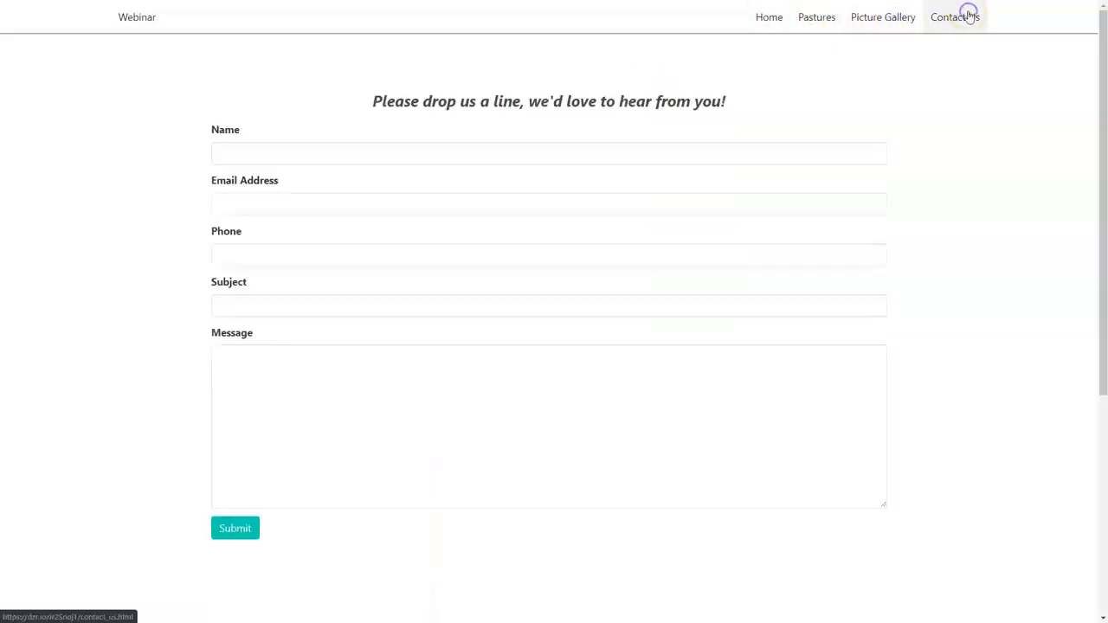
# Step: Review the posts on the previewed site's Home page and close the preview
pyautogui.click(770, 19)
pyautogui.scroll(-4, 264, 348)
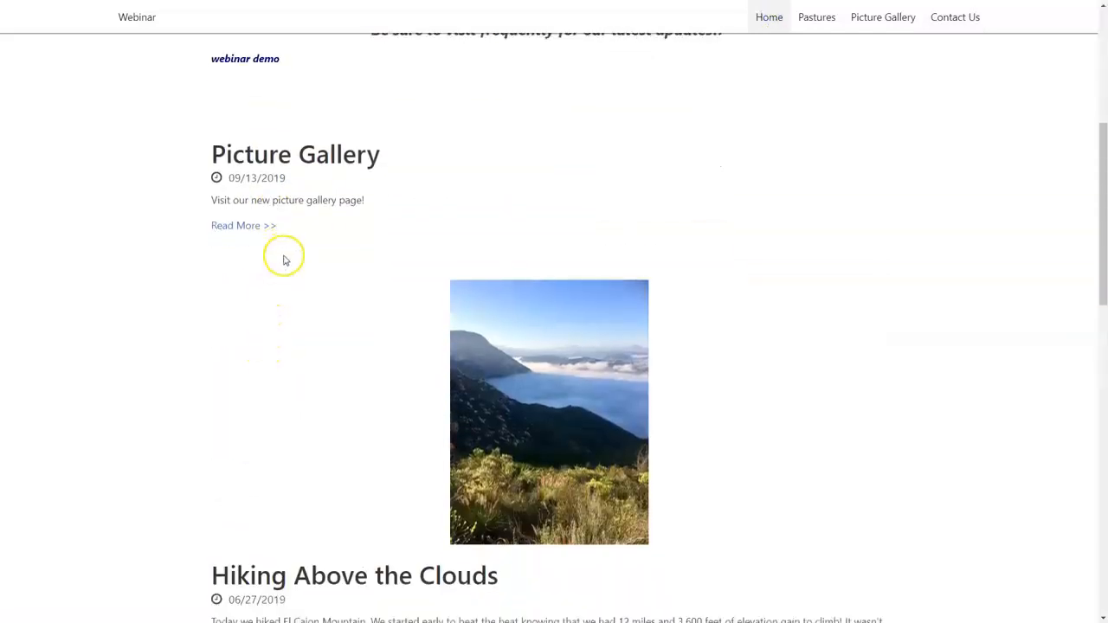
pyautogui.scroll(-8, 284, 260)
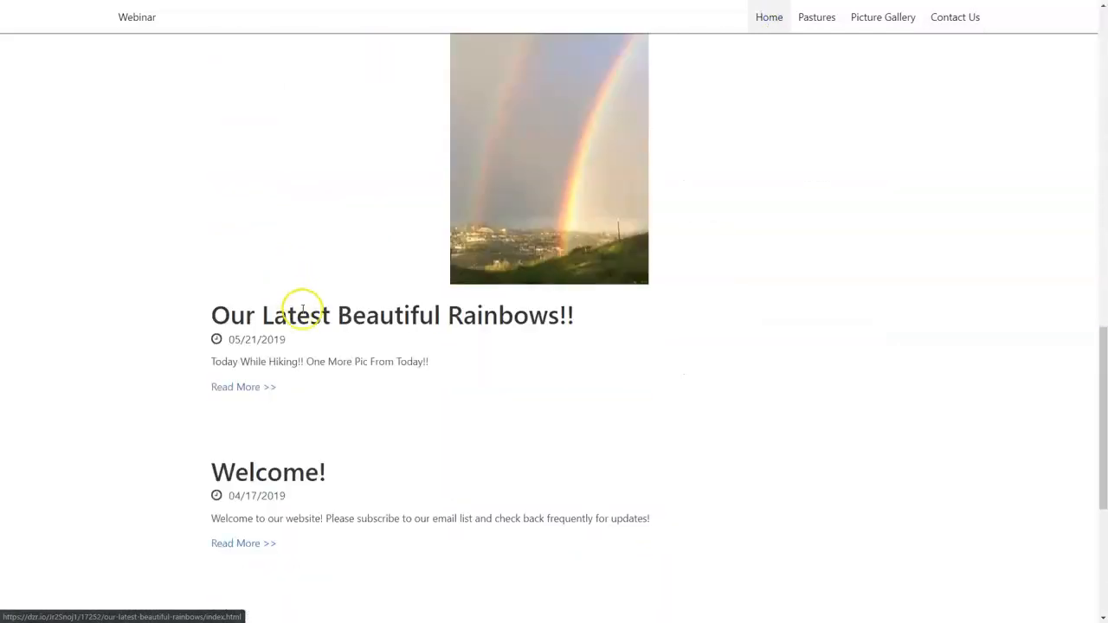
pyautogui.scroll(10, 355, 346)
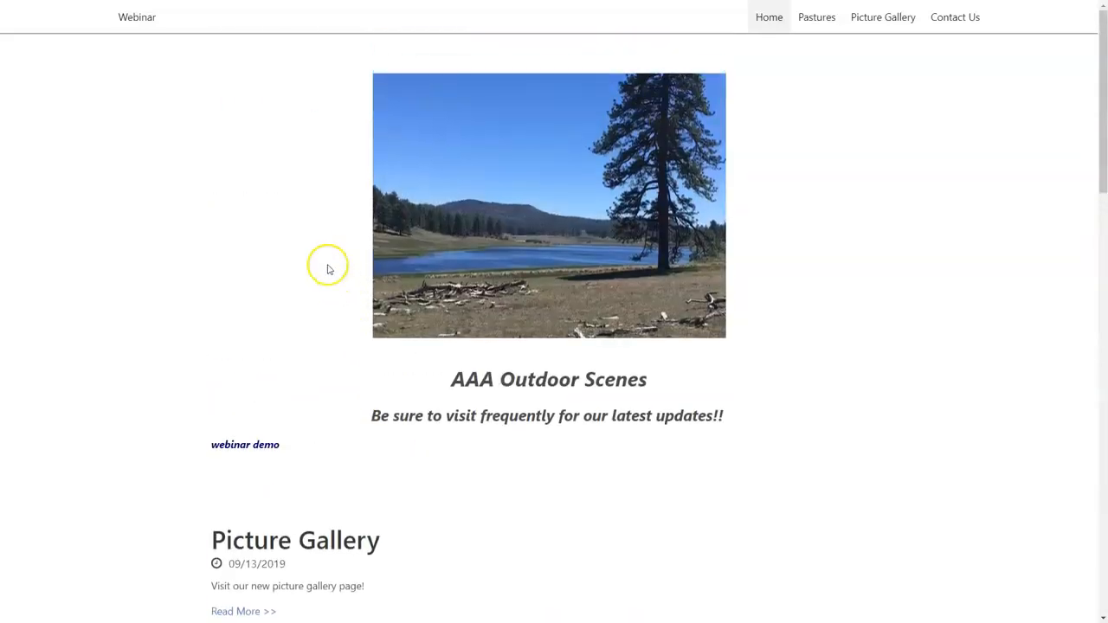
pyautogui.hotkey('ctrl', 'w')
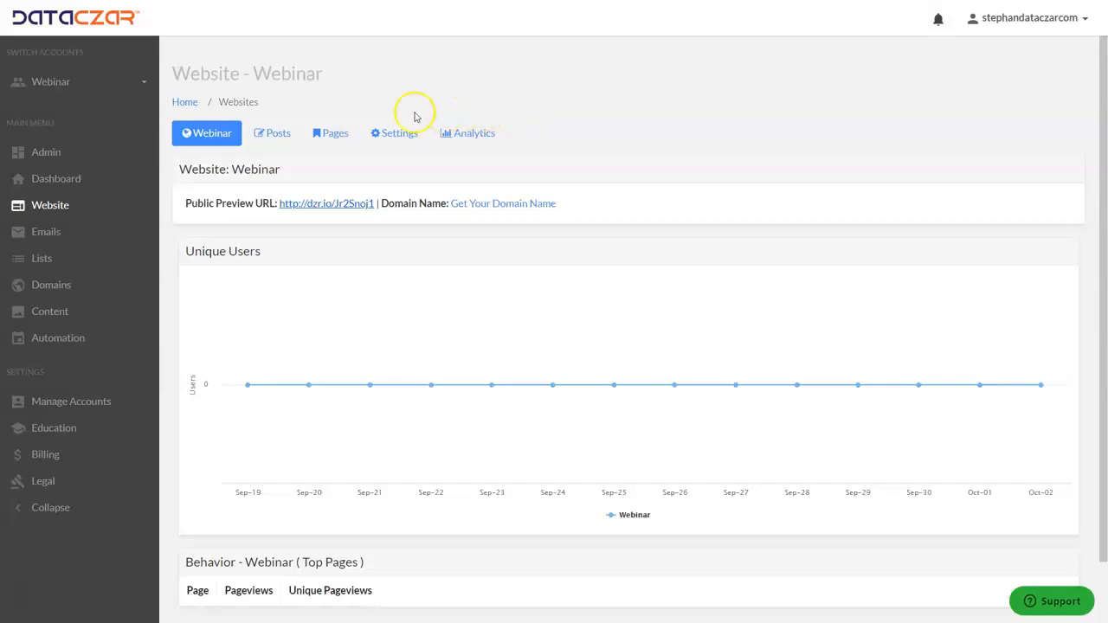
# Step: Review the website's Posts, Pages and Settings sections and return to the website overview
pyautogui.click(279, 137)
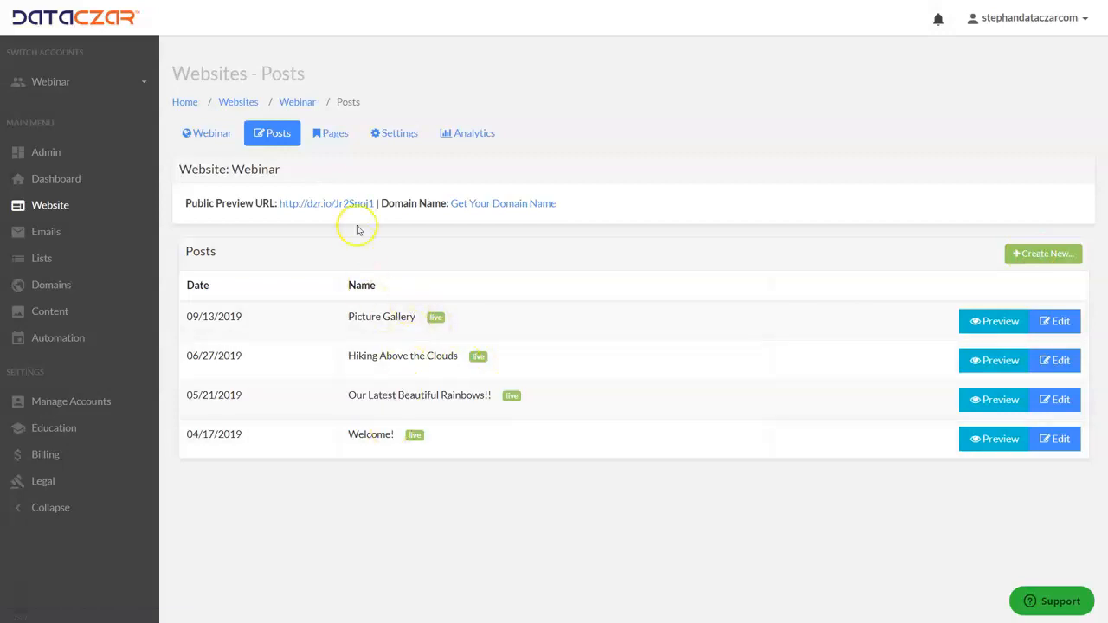
pyautogui.click(334, 137)
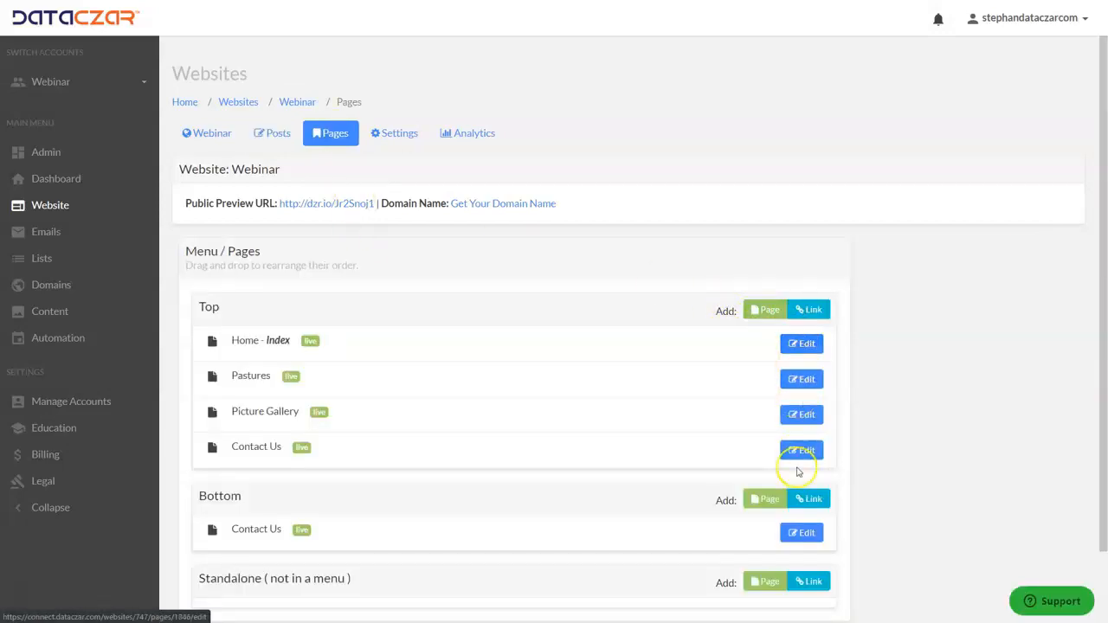
pyautogui.click(405, 135)
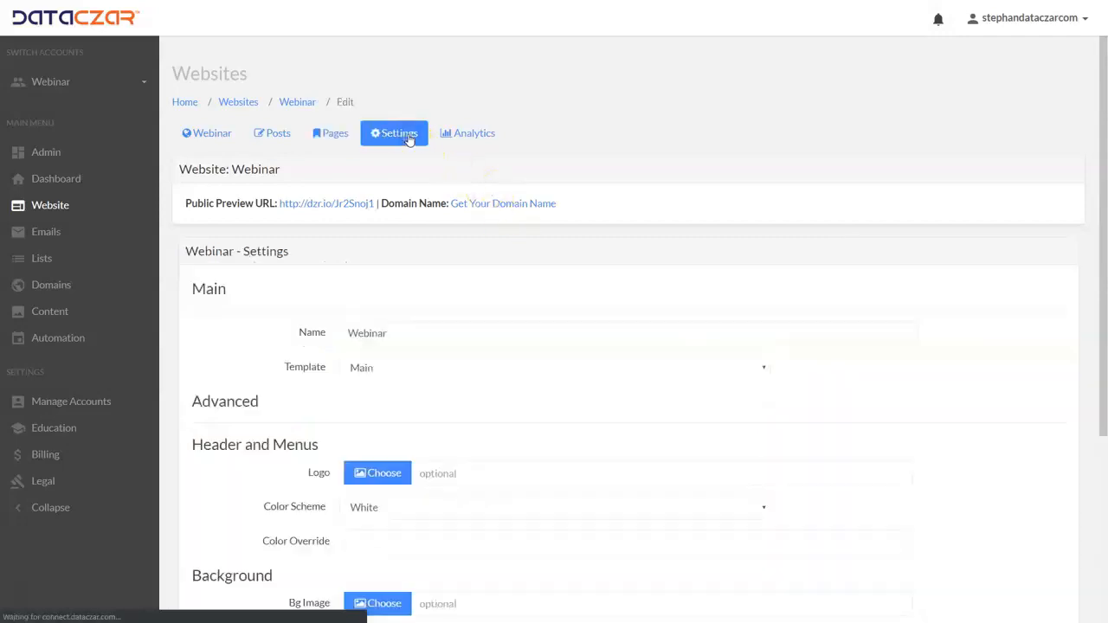
pyautogui.scroll(-3, 453, 292)
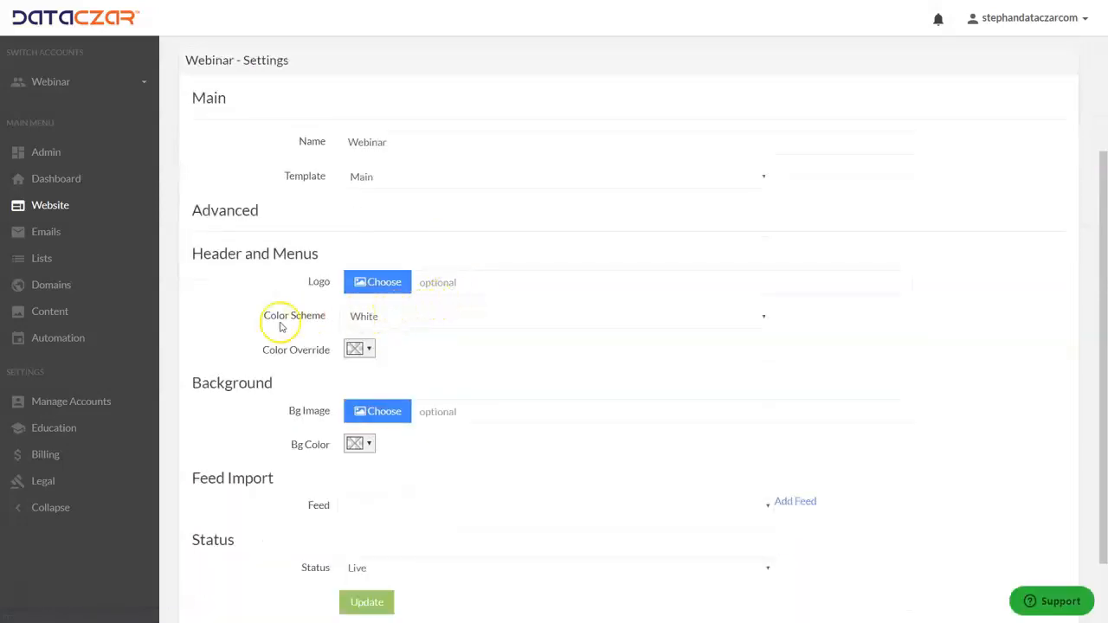
pyautogui.scroll(3, 623, 354)
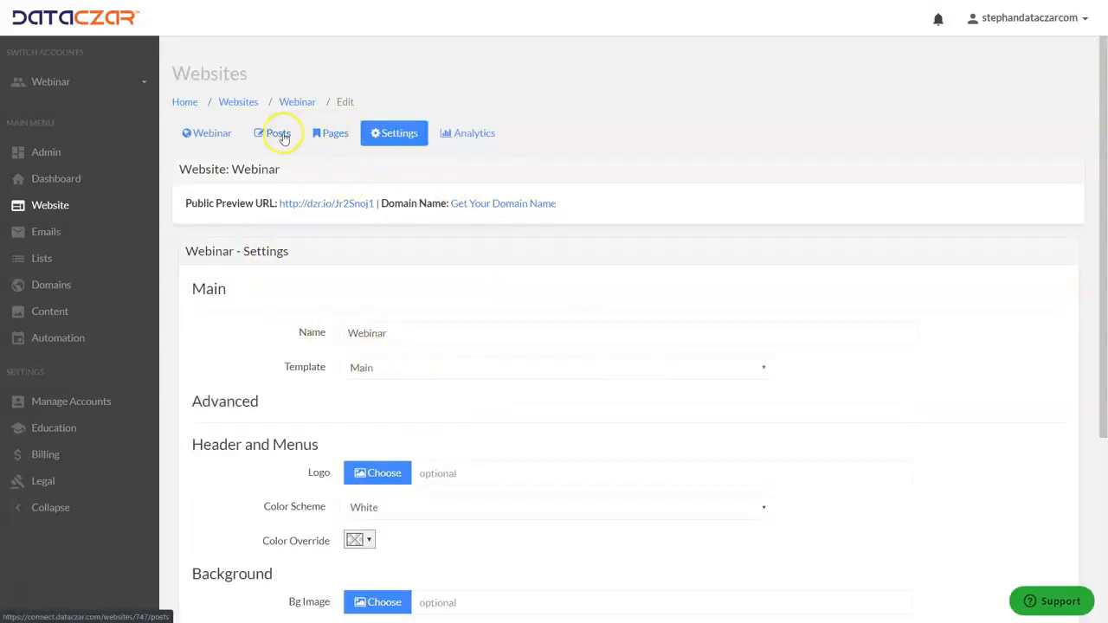
pyautogui.click(52, 207)
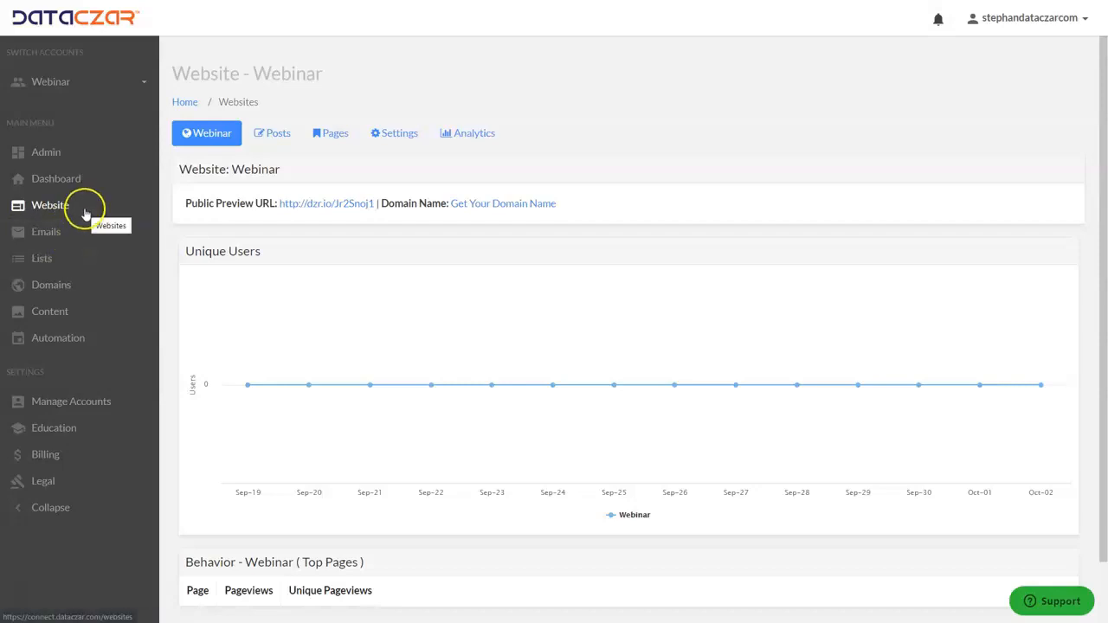
# Step: View the account's email blasts and examine the subscribers in the default list
pyautogui.click(49, 234)
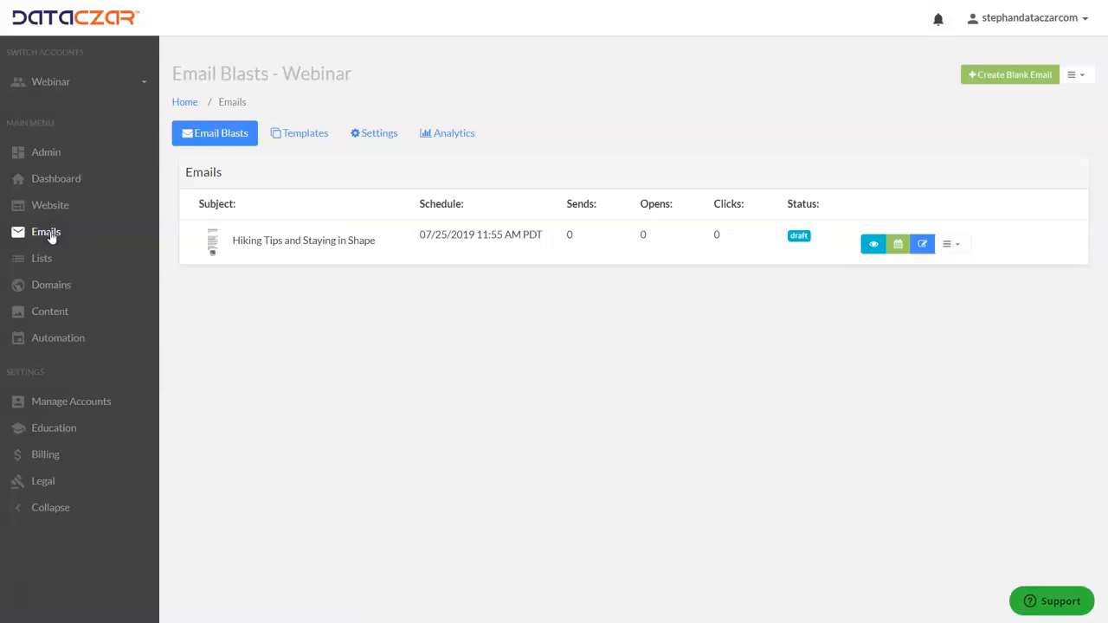
pyautogui.click(50, 261)
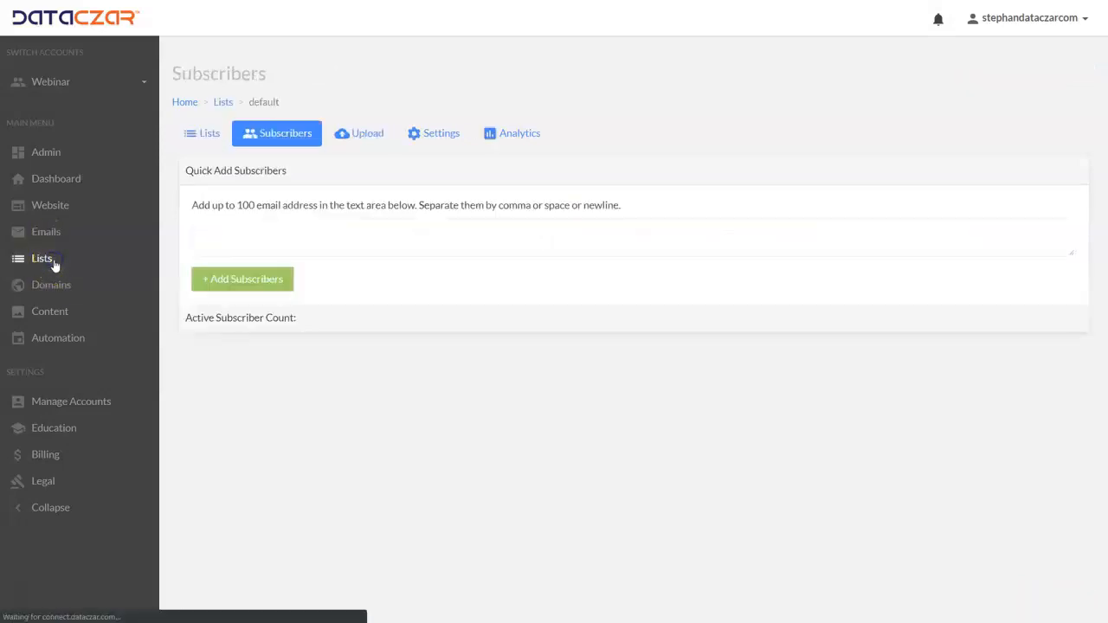
pyautogui.scroll(-5, 519, 346)
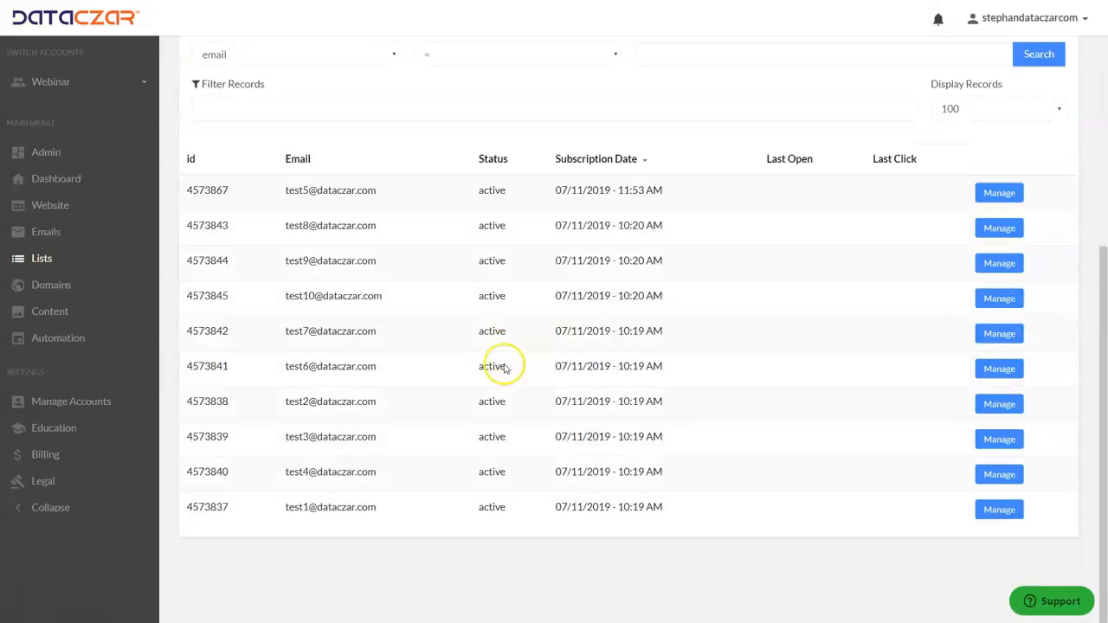
pyautogui.scroll(5, 505, 368)
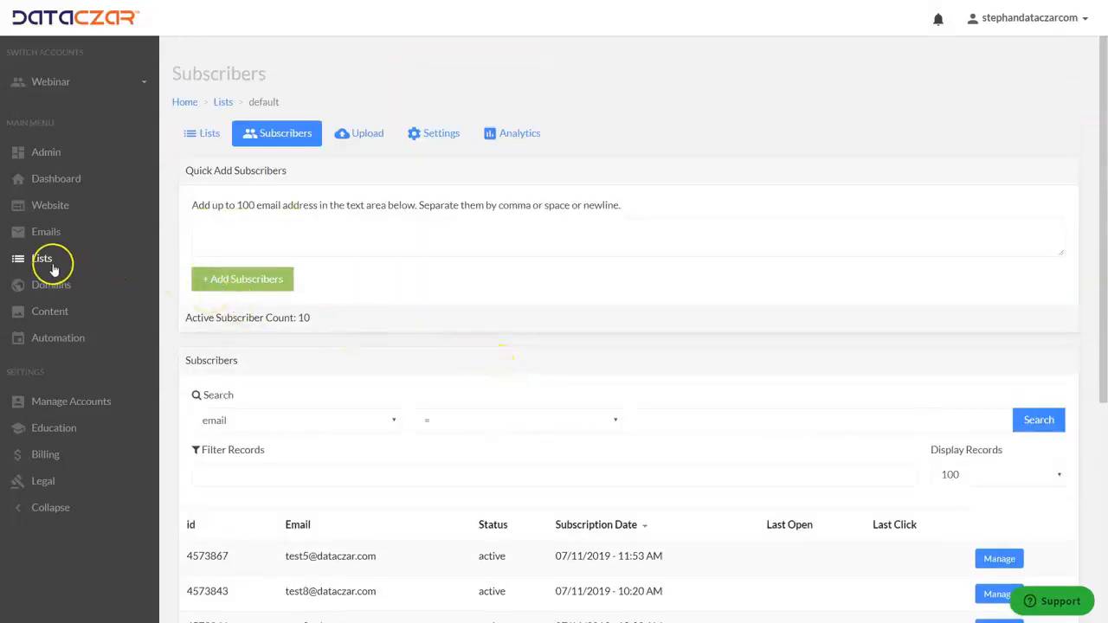
pyautogui.scroll(-3, 479, 407)
pyautogui.scroll(1, 467, 420)
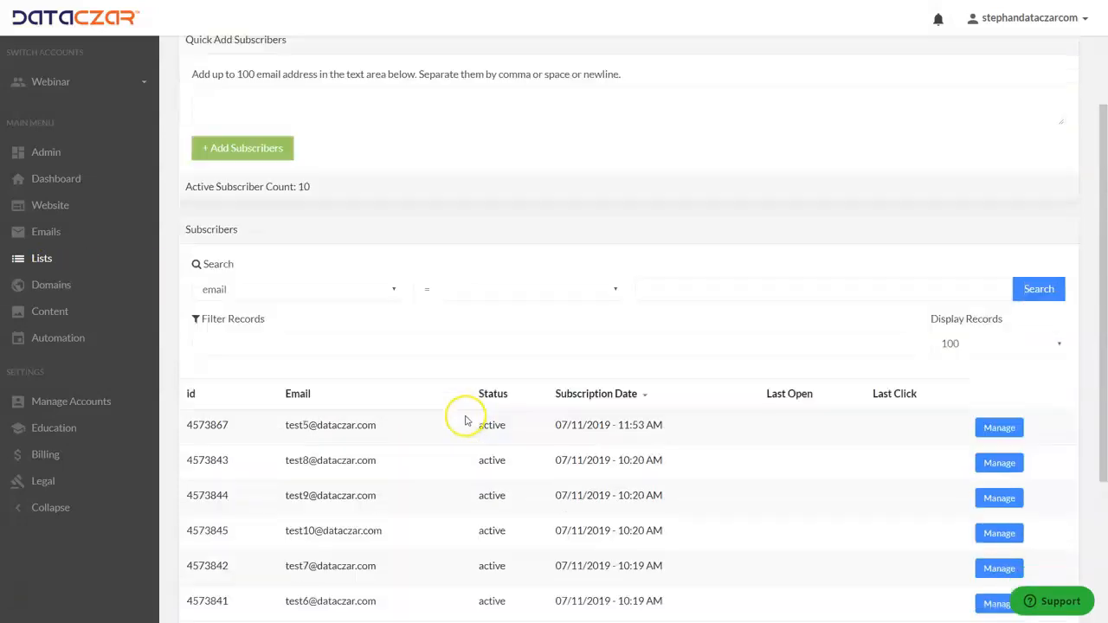
pyautogui.scroll(2, 484, 407)
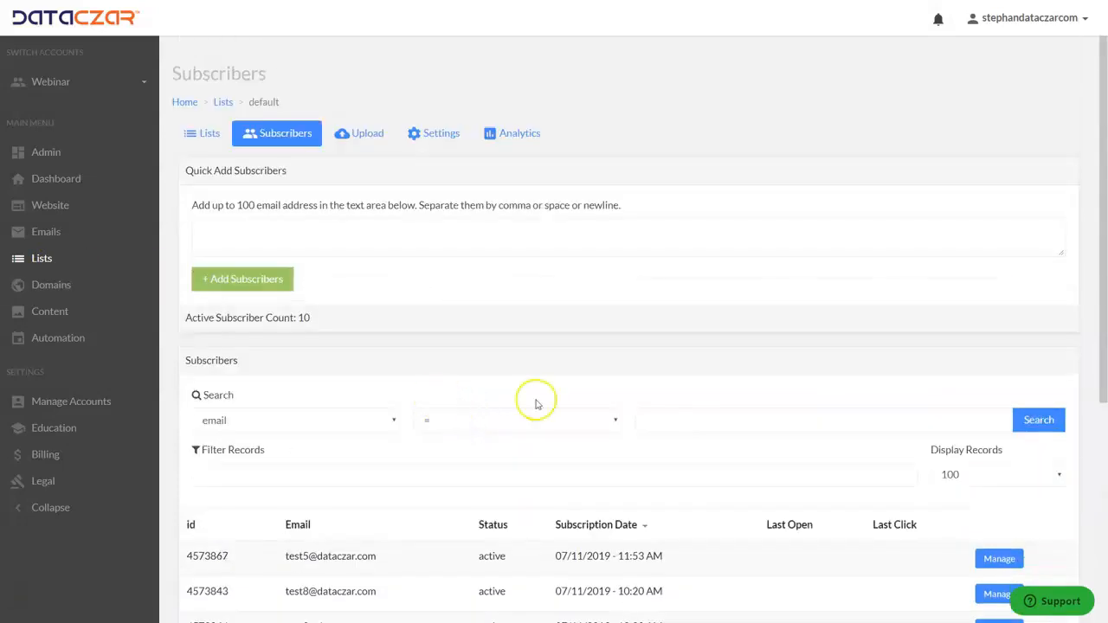
# Step: Open the Automation newsletters and examine the newsletter sign-up form in the public website's footer, returning to the newsletters
pyautogui.click(65, 338)
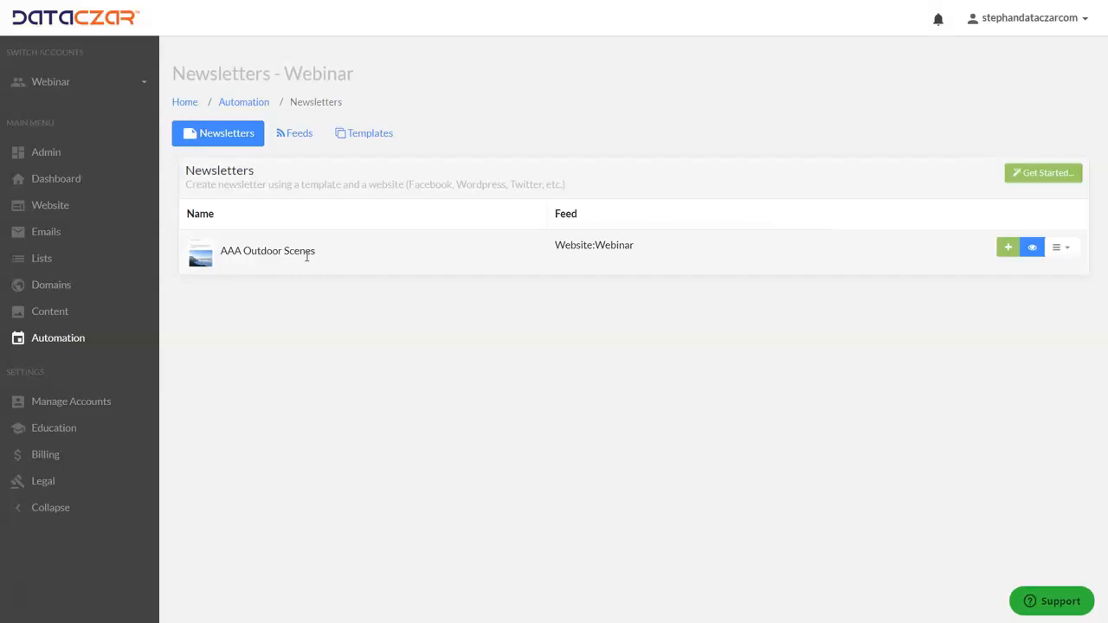
pyautogui.click(306, 256)
pyautogui.scroll(-5, 543, 310)
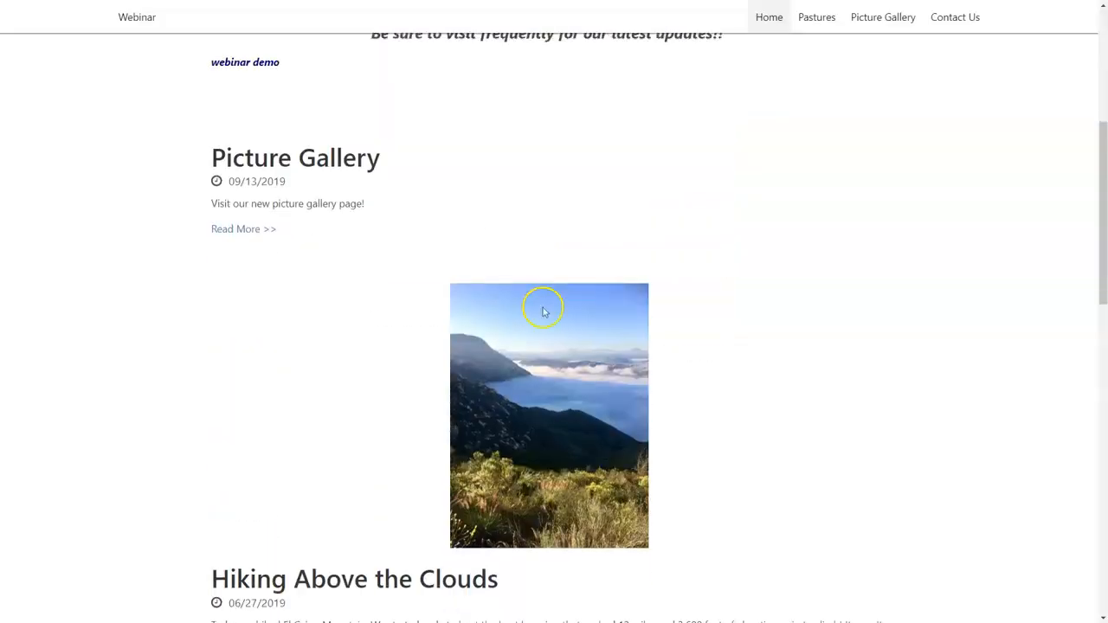
pyautogui.scroll(-10, 536, 308)
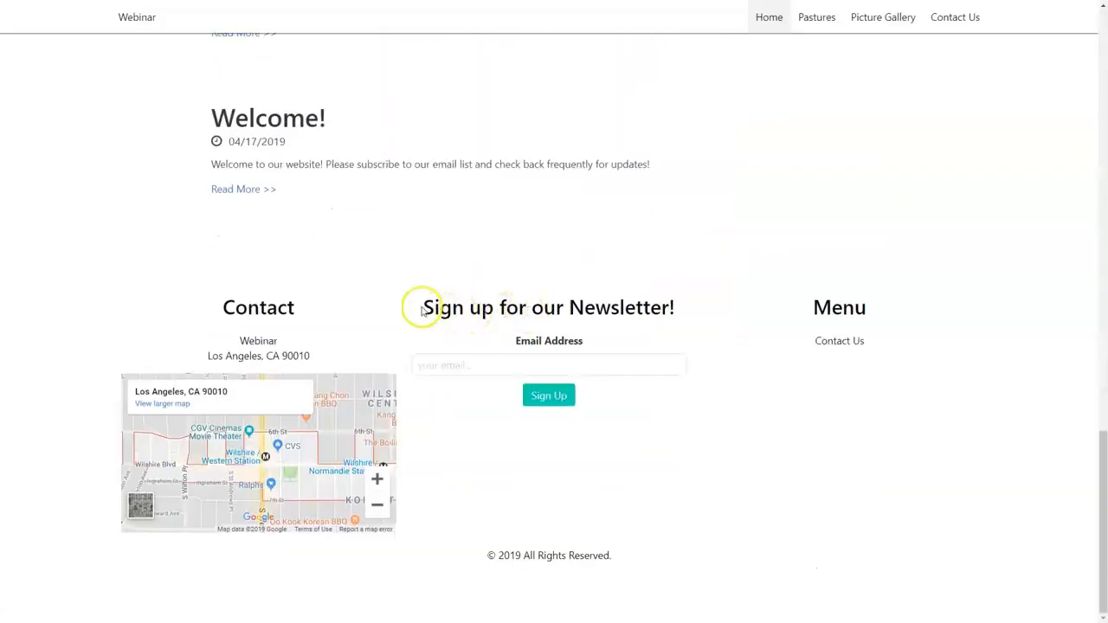
pyautogui.moveTo(421, 310); pyautogui.dragTo(820, 295)
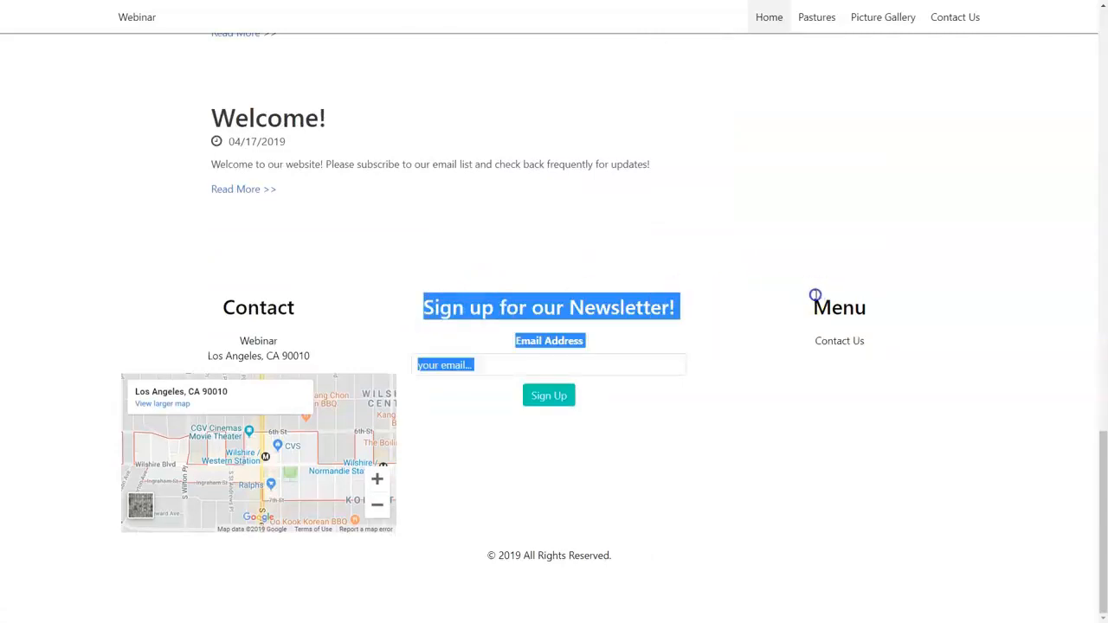
pyautogui.click(693, 302)
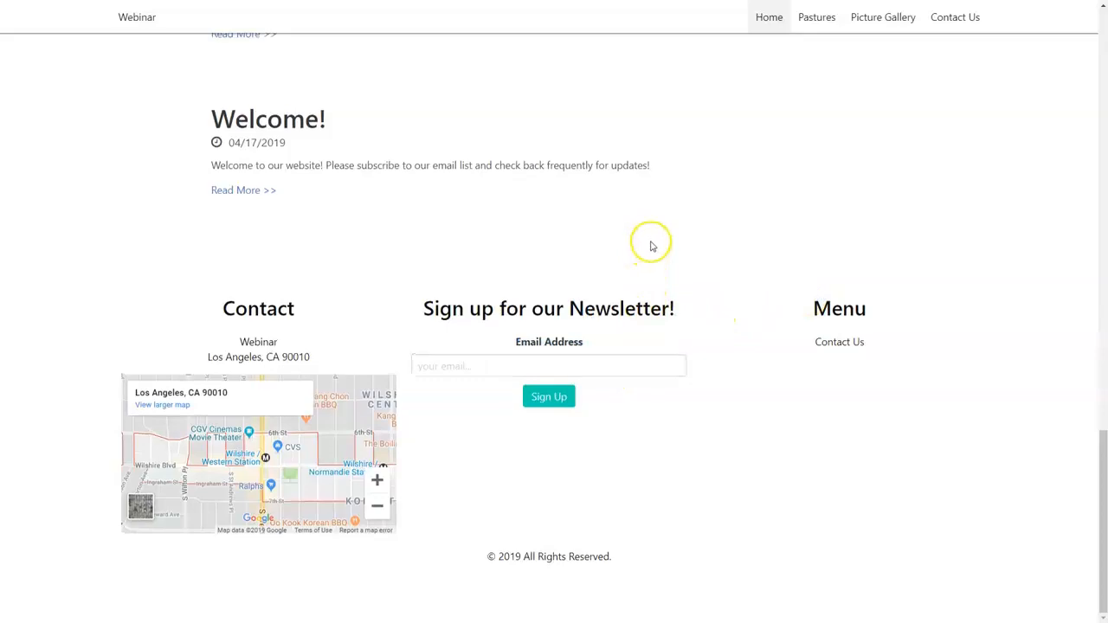
pyautogui.scroll(15, 657, 260)
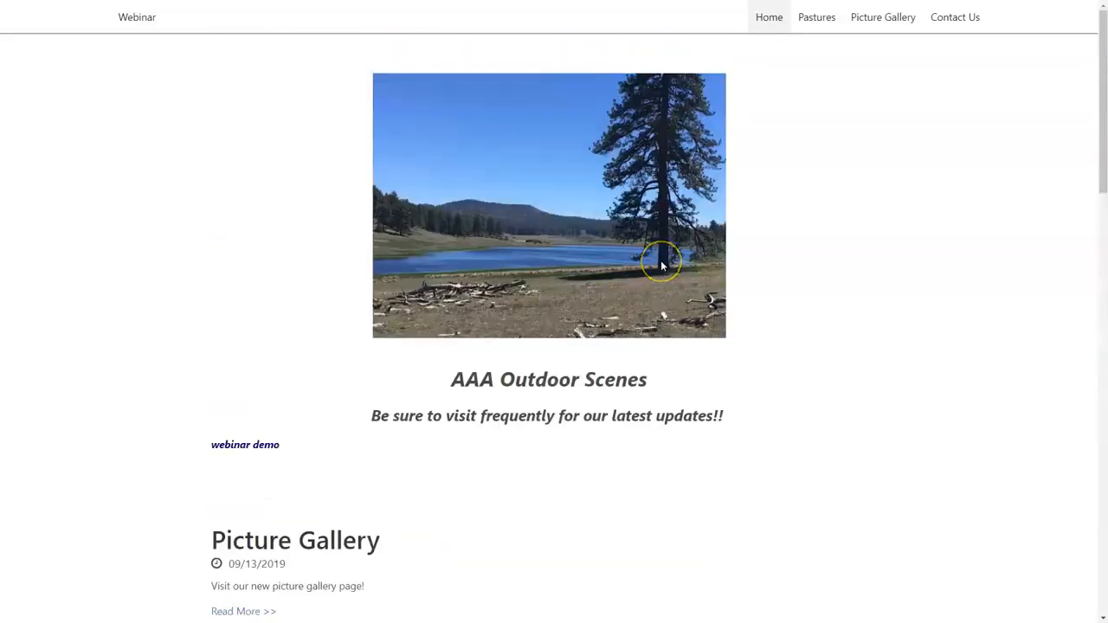
pyautogui.hotkey('ctrl', 'Tab')
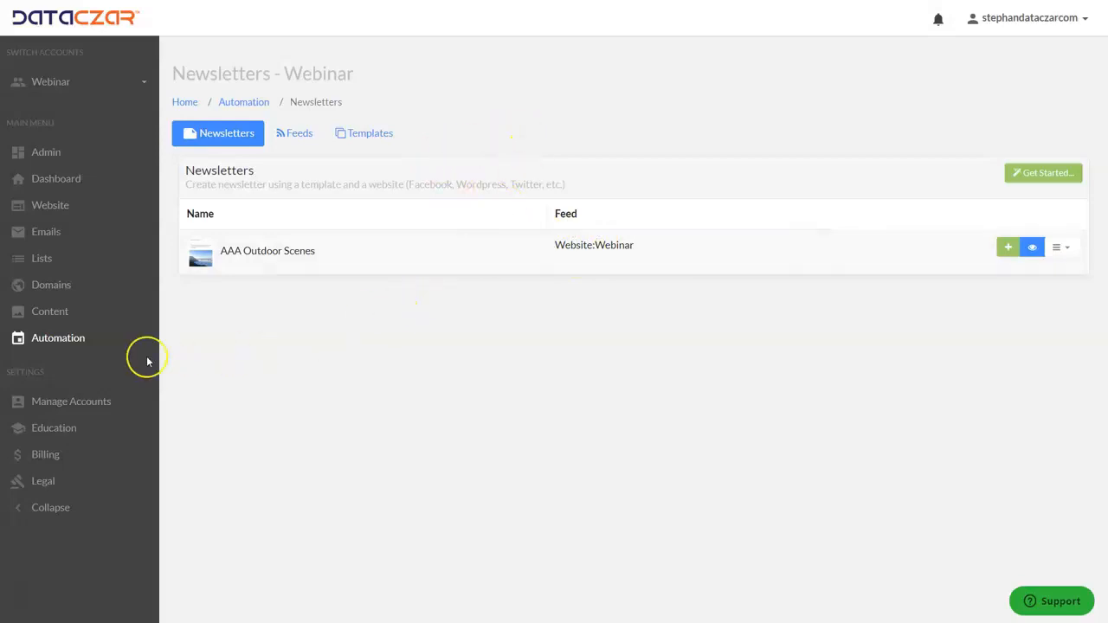
# Step: Preview the Newsletter Fluid Gray - Light Background template with the Webinar website feed and return to the newsletters
pyautogui.click(1047, 177)
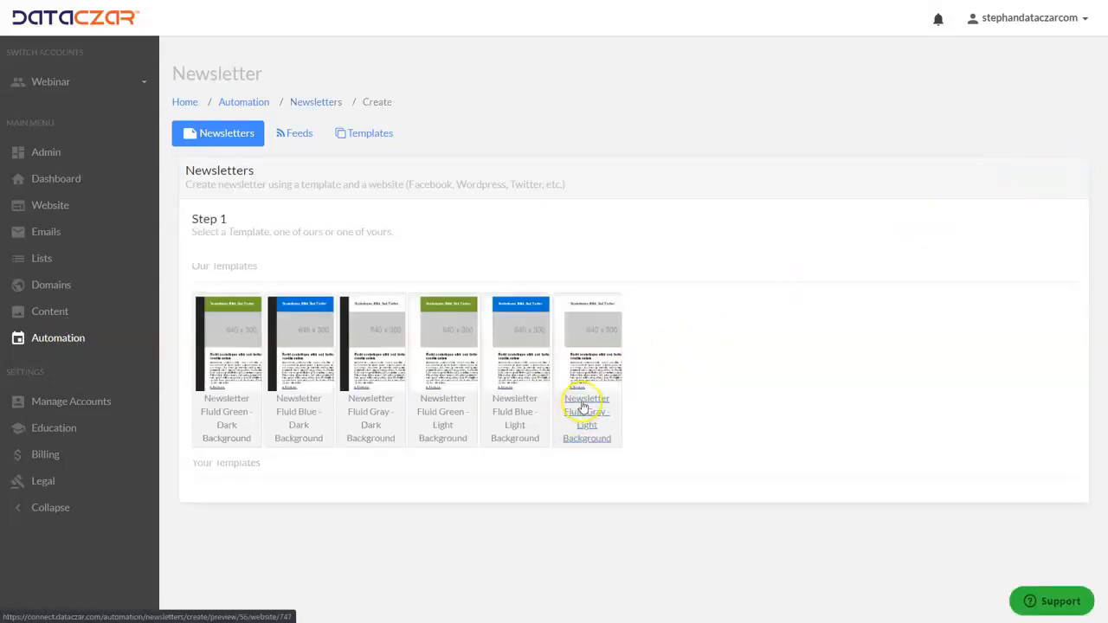
pyautogui.click(582, 406)
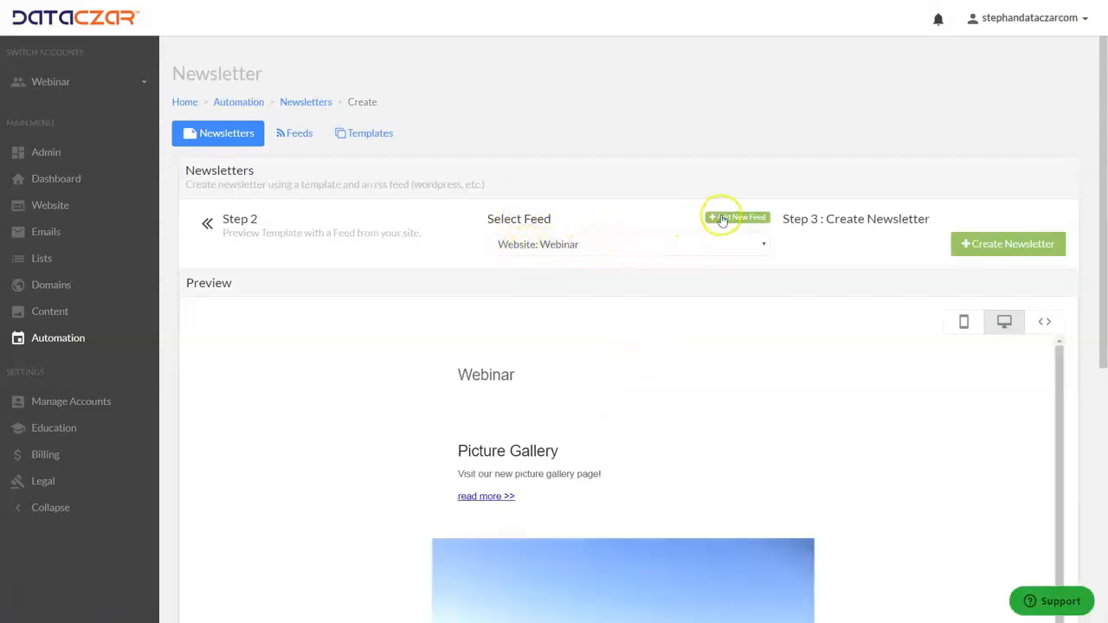
pyautogui.click(66, 339)
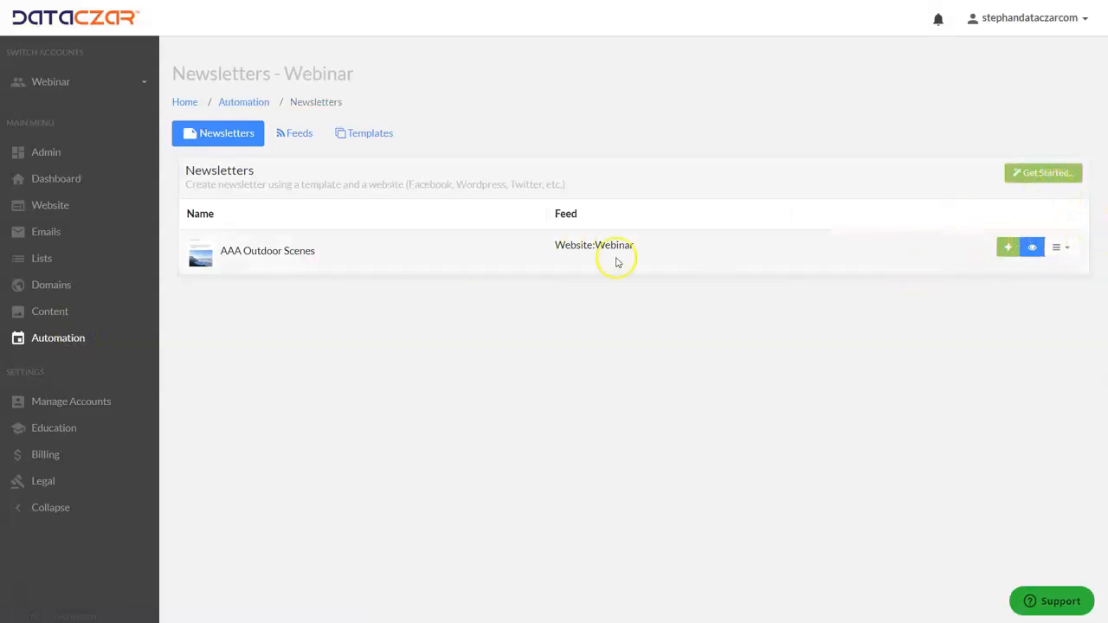
# Step: Open the AAA Outdoor Scenes newsletter for editing and examine the options for how many posts to fetch
pyautogui.click(1070, 249)
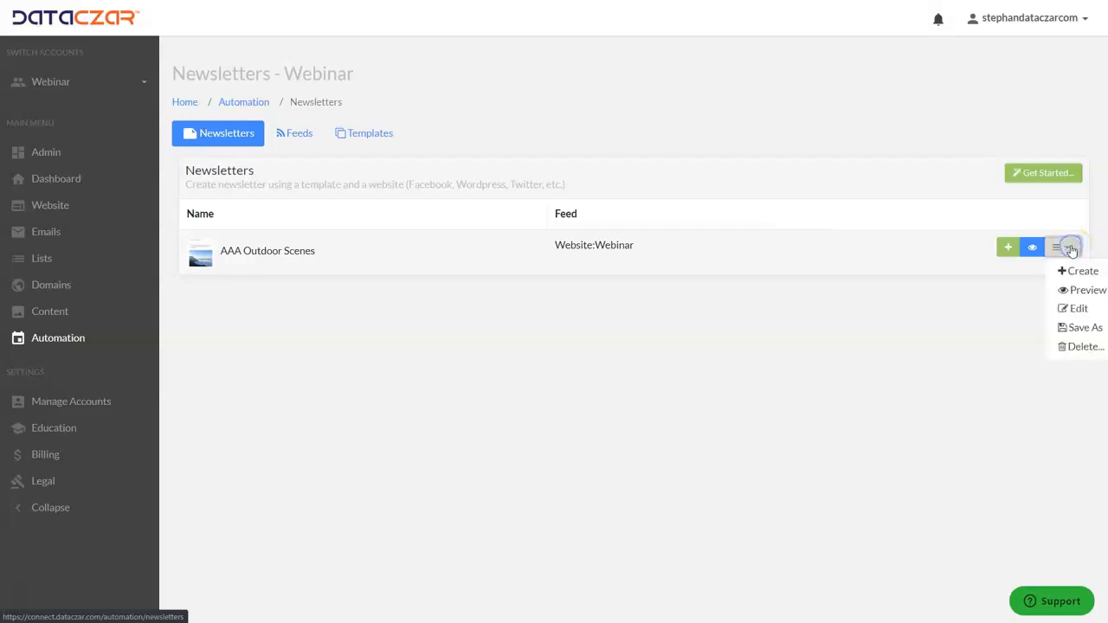
pyautogui.click(1074, 310)
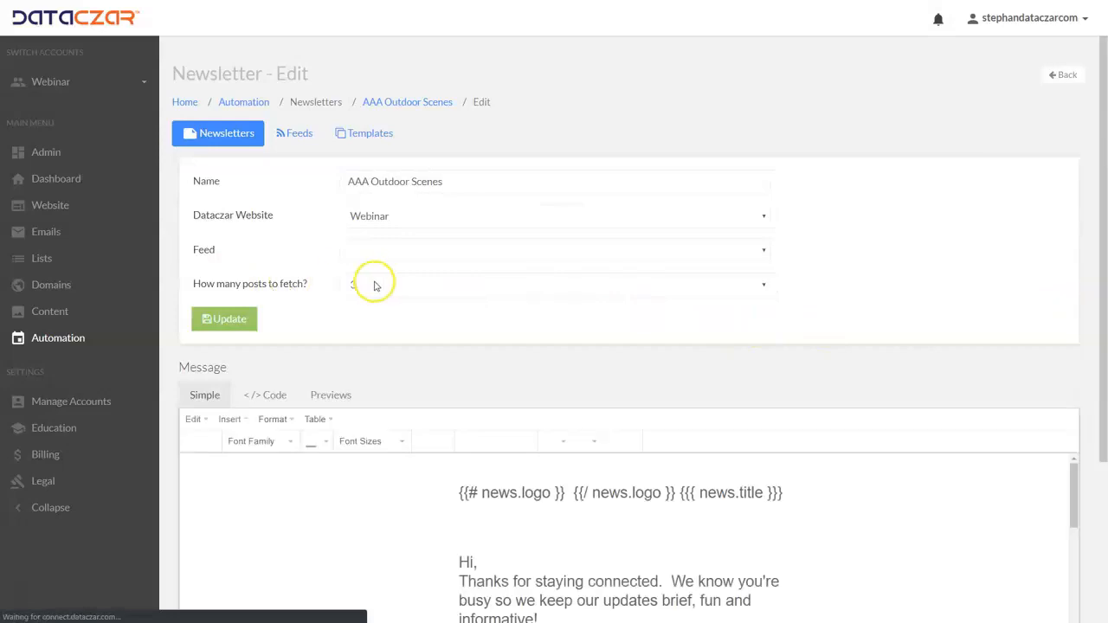
pyautogui.click(380, 283)
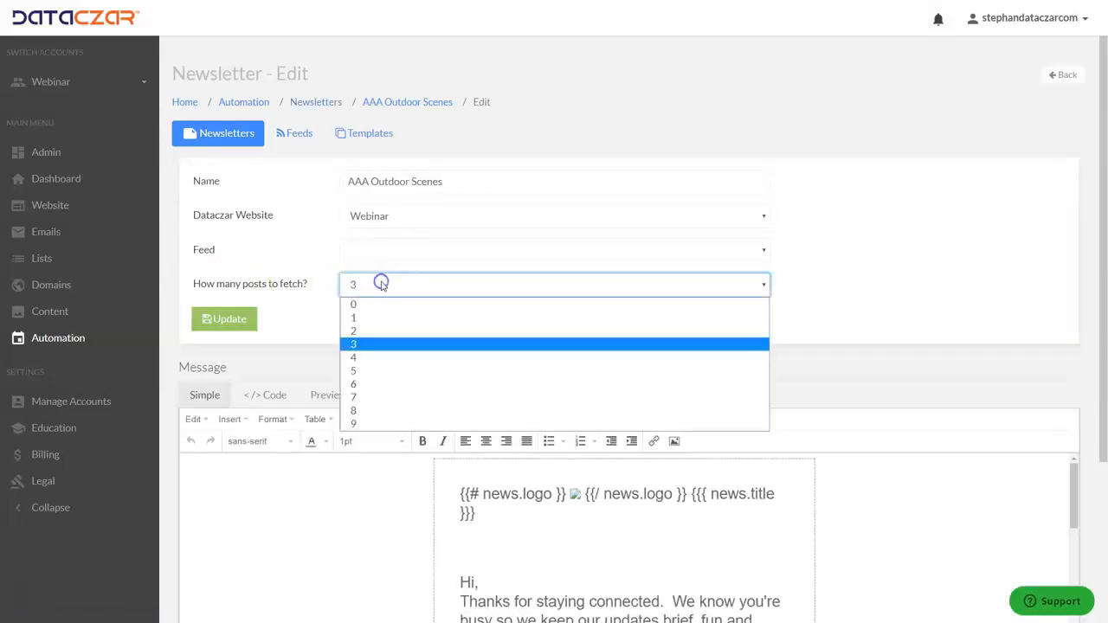
pyautogui.click(381, 284)
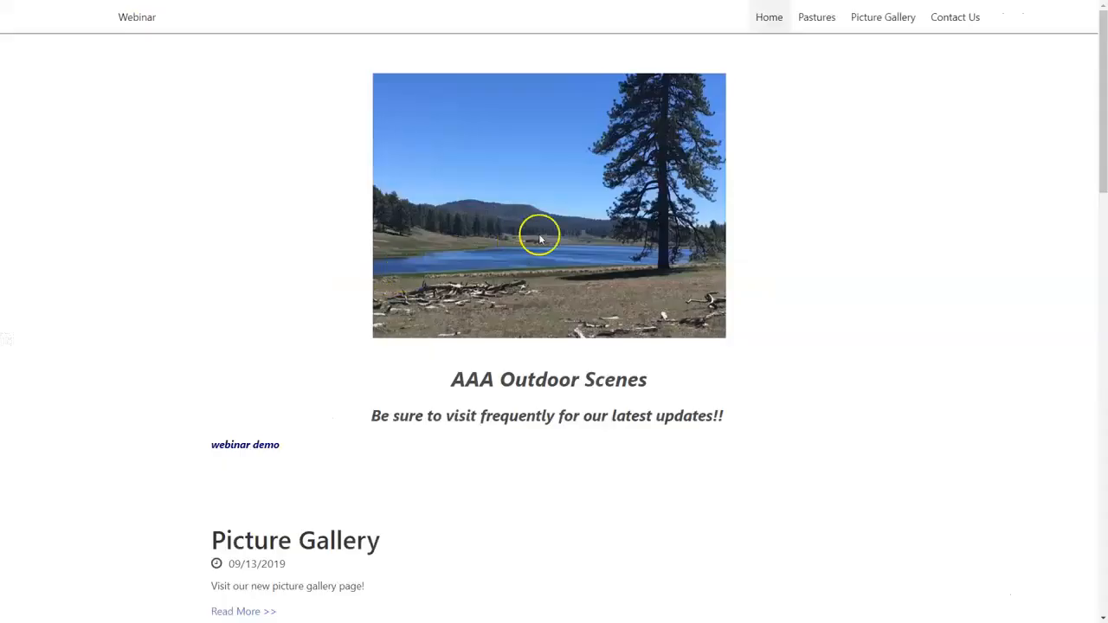
# Step: Review the latest posts on the public website's Home page that feed the newsletter
pyautogui.scroll(-4, 559, 371)
pyautogui.scroll(-6, 298, 221)
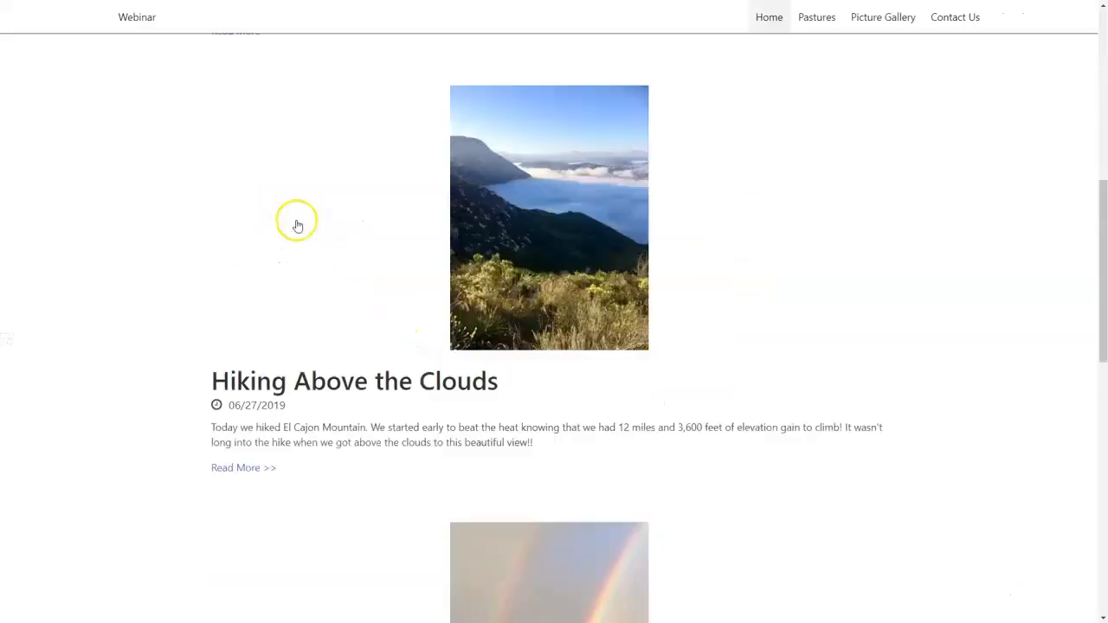
pyautogui.scroll(3, 296, 234)
pyautogui.scroll(6, 296, 240)
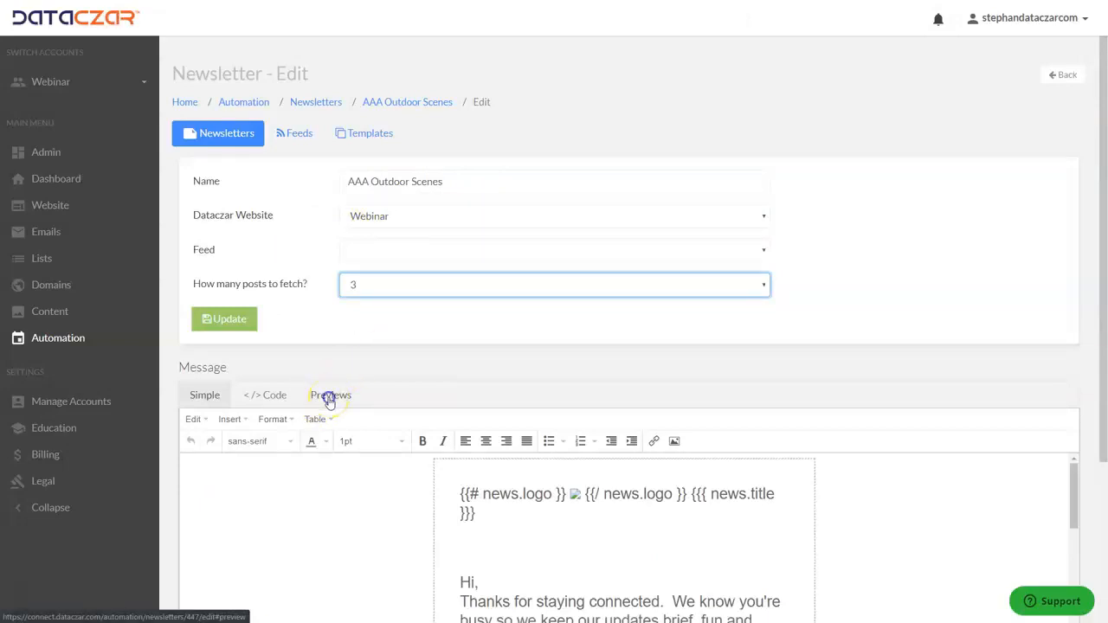
# Step: Preview the AAA Outdoor Scenes newsletter message and examine its greeting and fetched posts
pyautogui.click(328, 400)
pyautogui.scroll(-4, 474, 314)
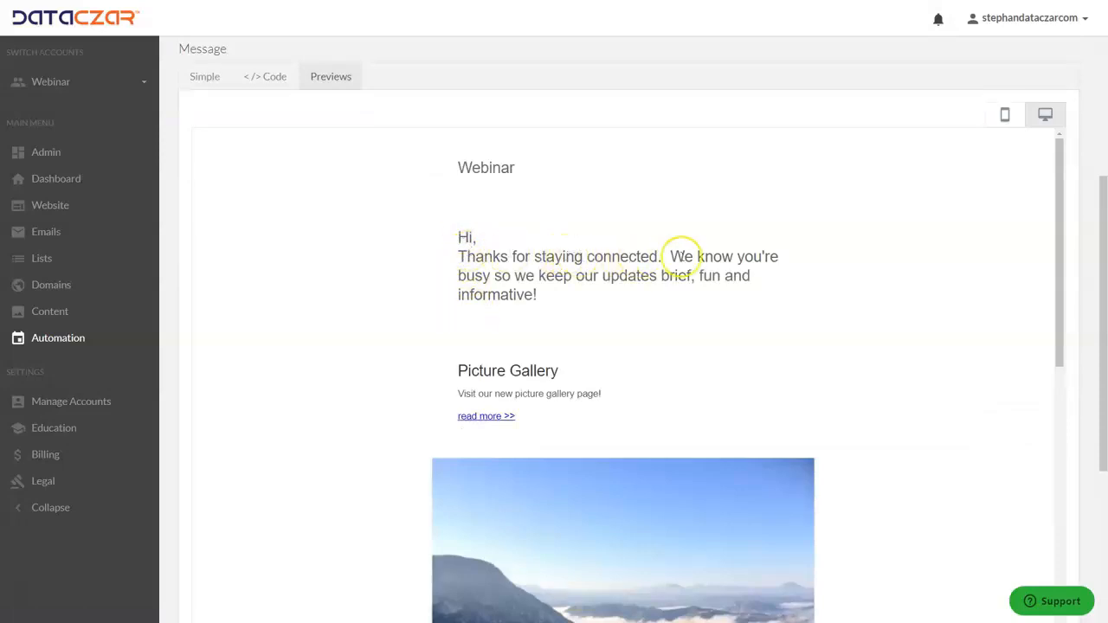
pyautogui.scroll(-3, 658, 260)
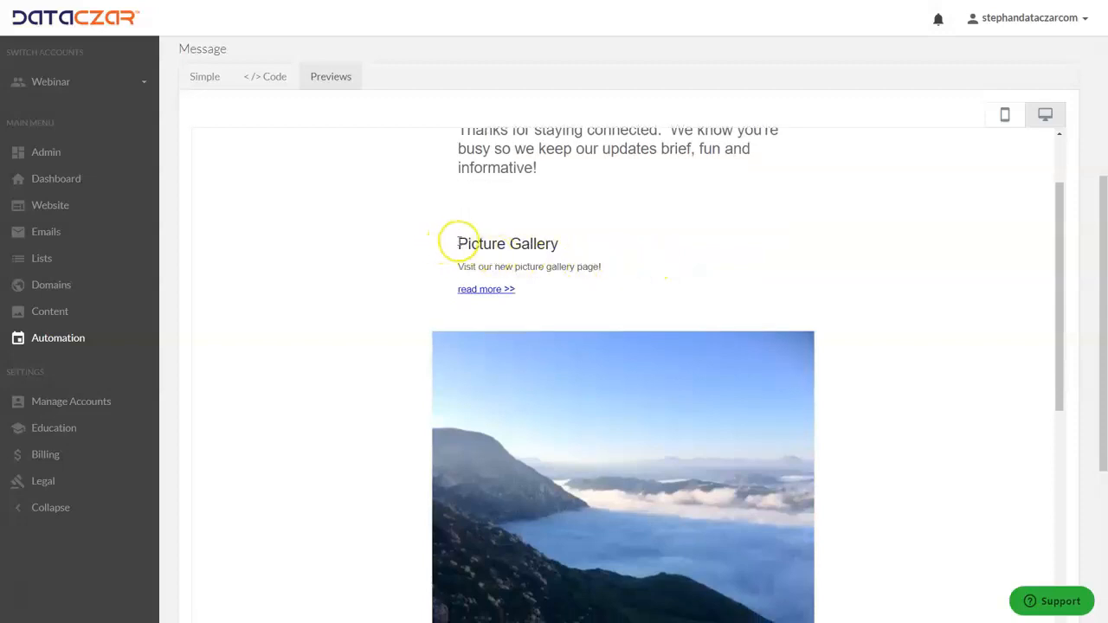
pyautogui.scroll(-15, 531, 260)
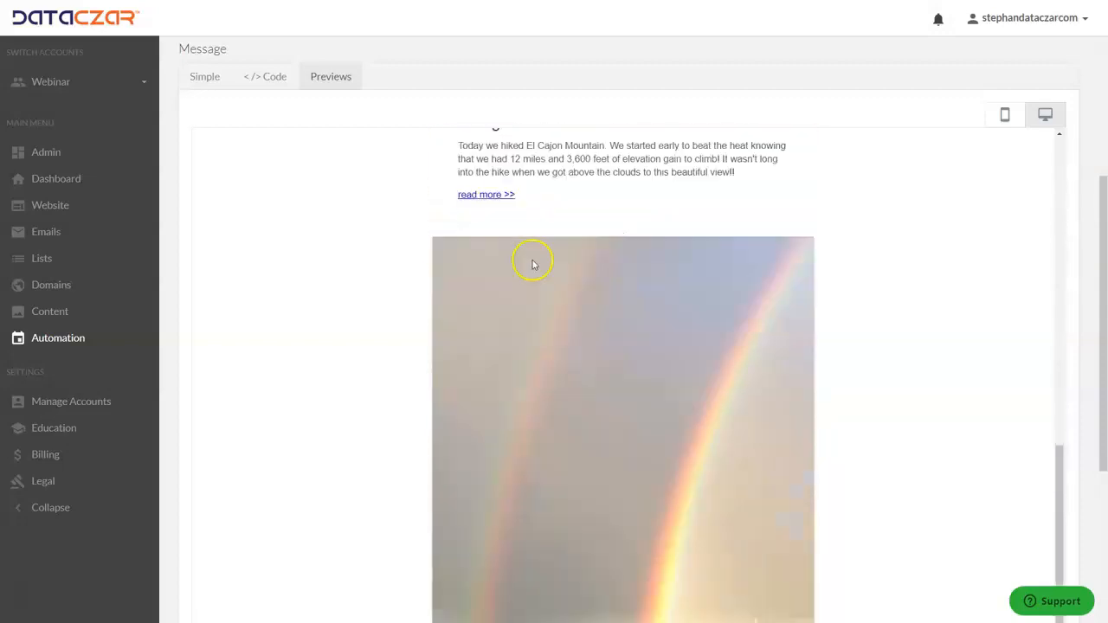
pyautogui.scroll(-3, 532, 265)
pyautogui.scroll(5, 529, 268)
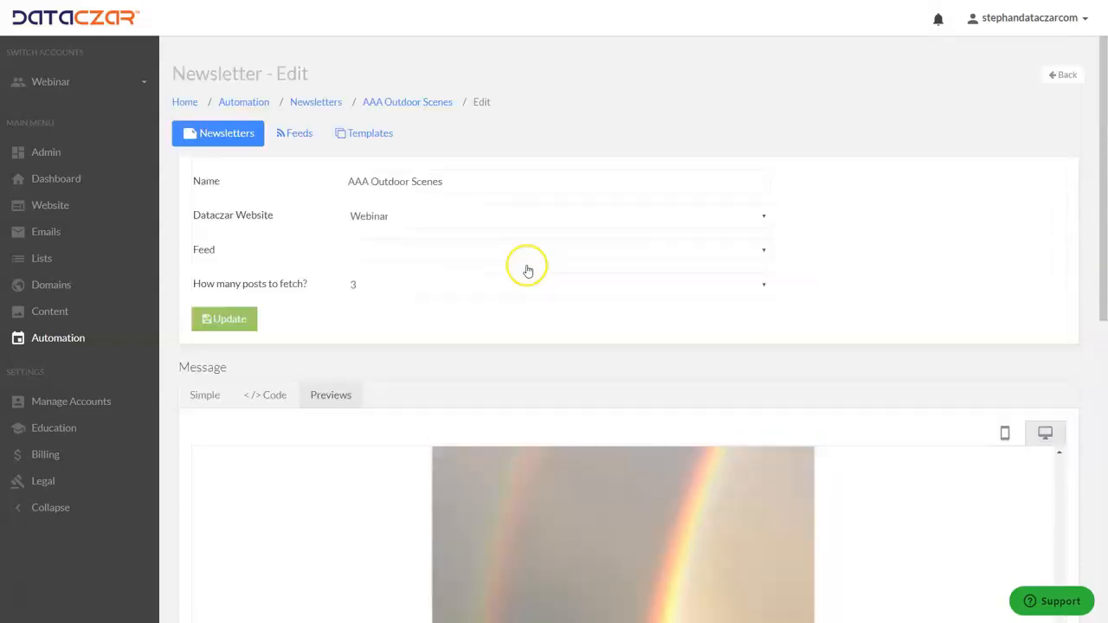
# Step: Create an email blast from the AAA Outdoor Scenes newsletter and review its draft message
pyautogui.click(65, 340)
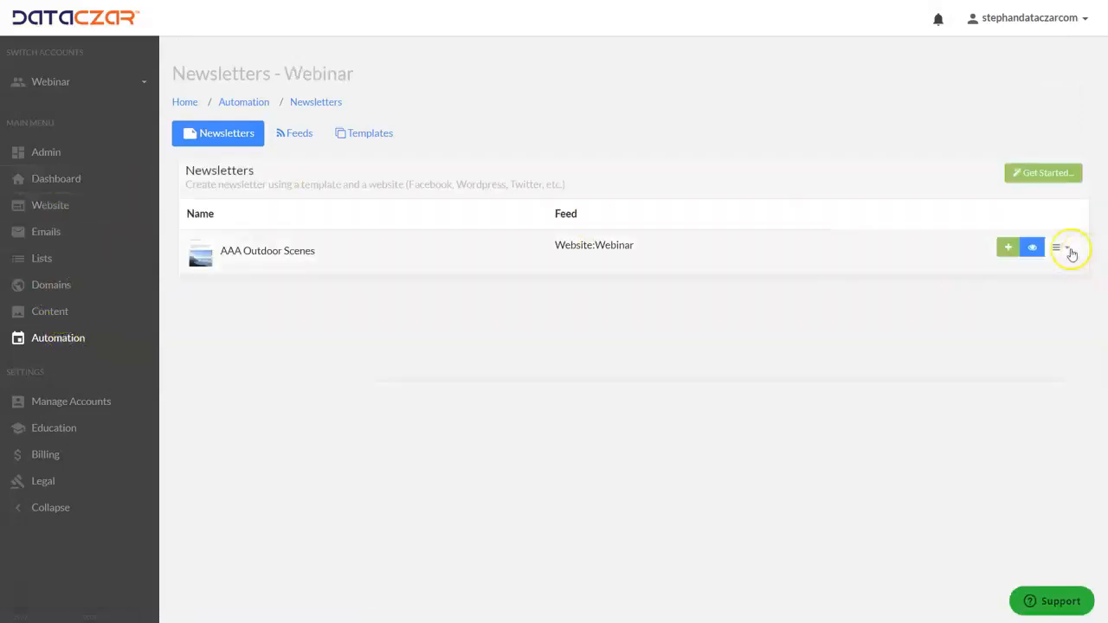
pyautogui.click(1006, 248)
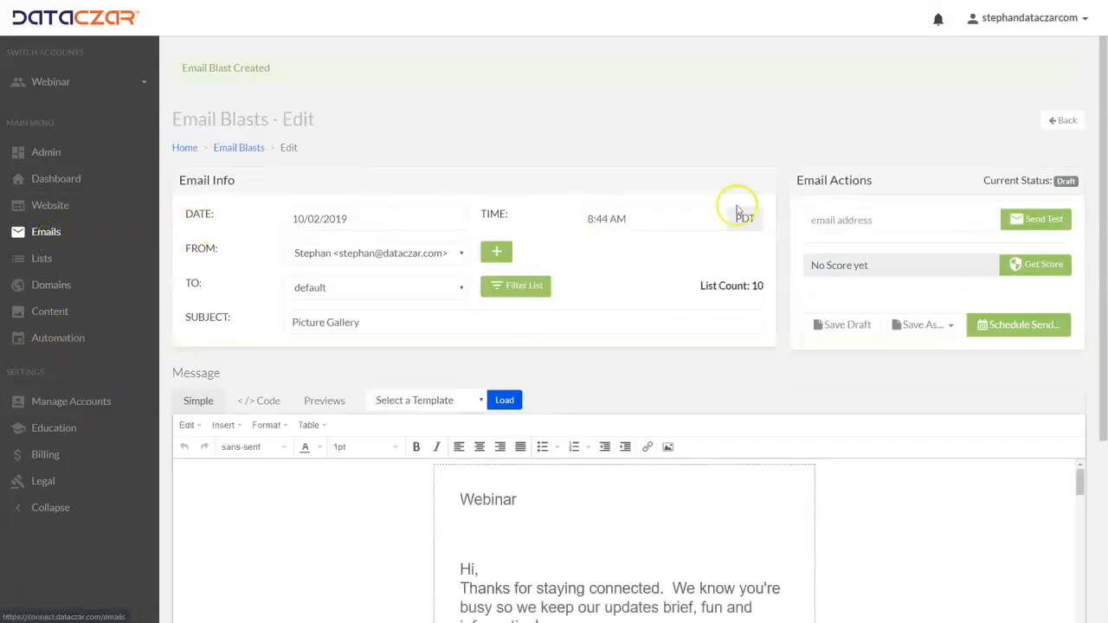
pyautogui.scroll(-5, 435, 447)
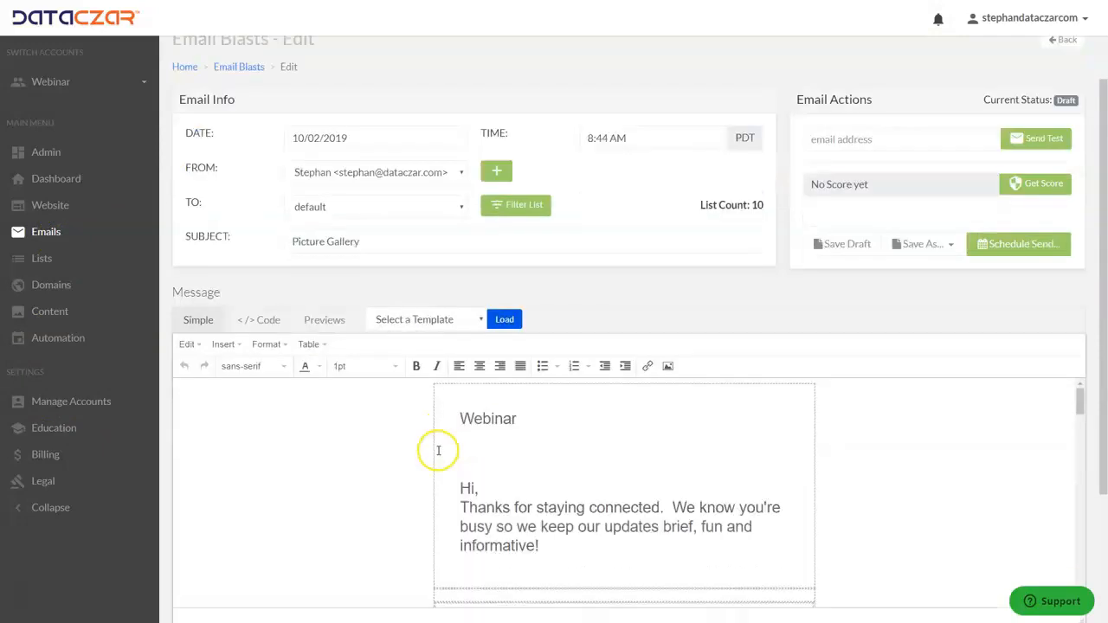
pyautogui.scroll(5, 406, 487)
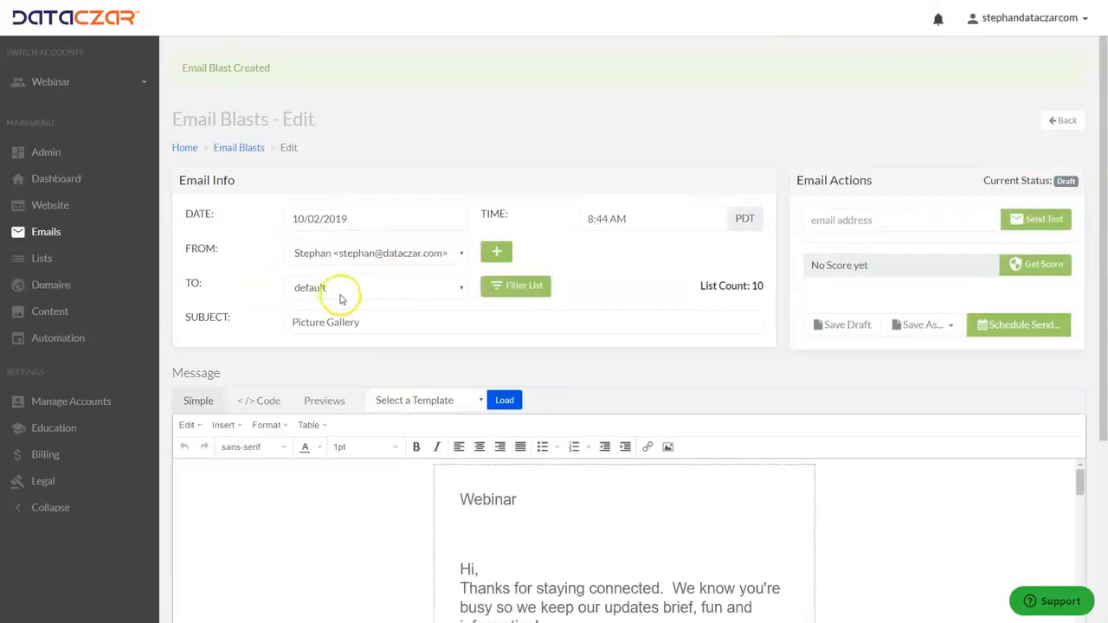
# Step: Save the Picture Gallery email draft with the date 10/04/2019 and schedule it for sending
pyautogui.click(393, 222)
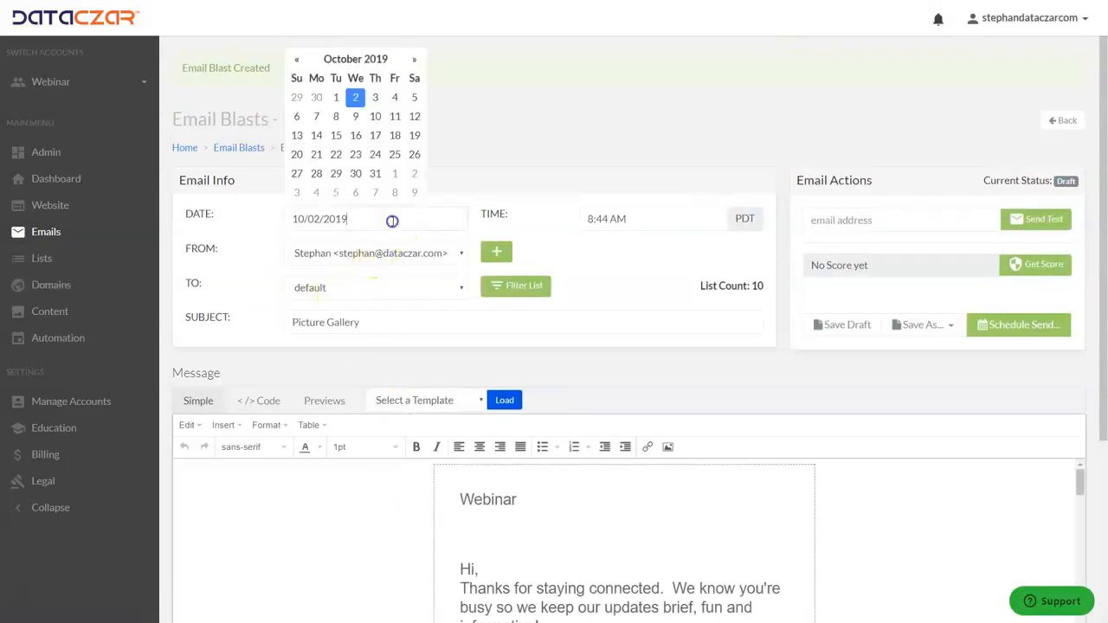
pyautogui.click(395, 101)
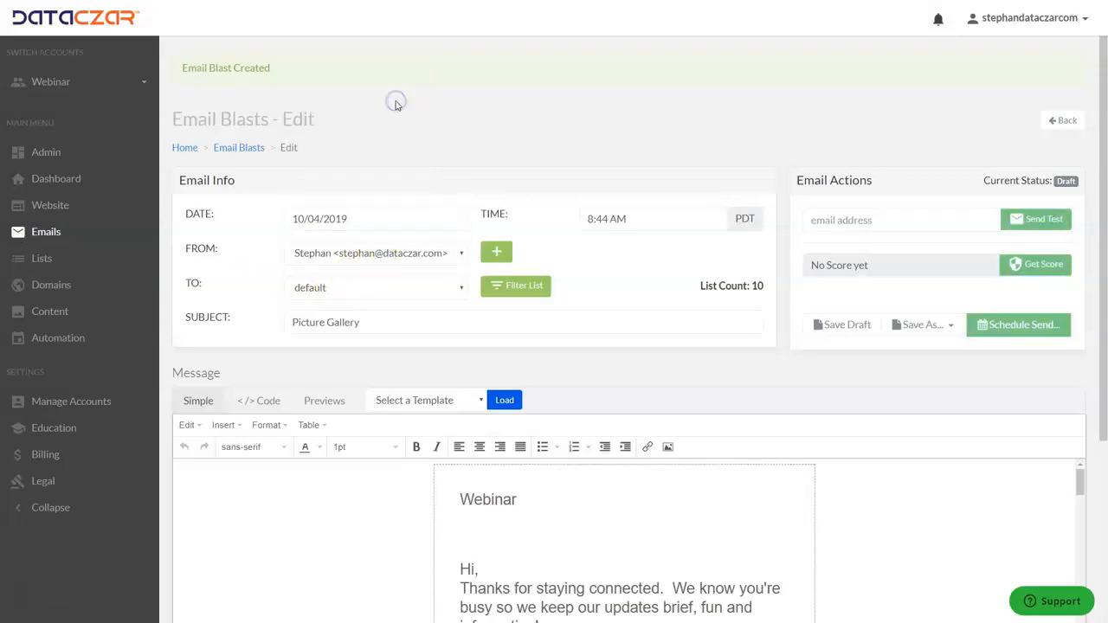
pyautogui.click(830, 325)
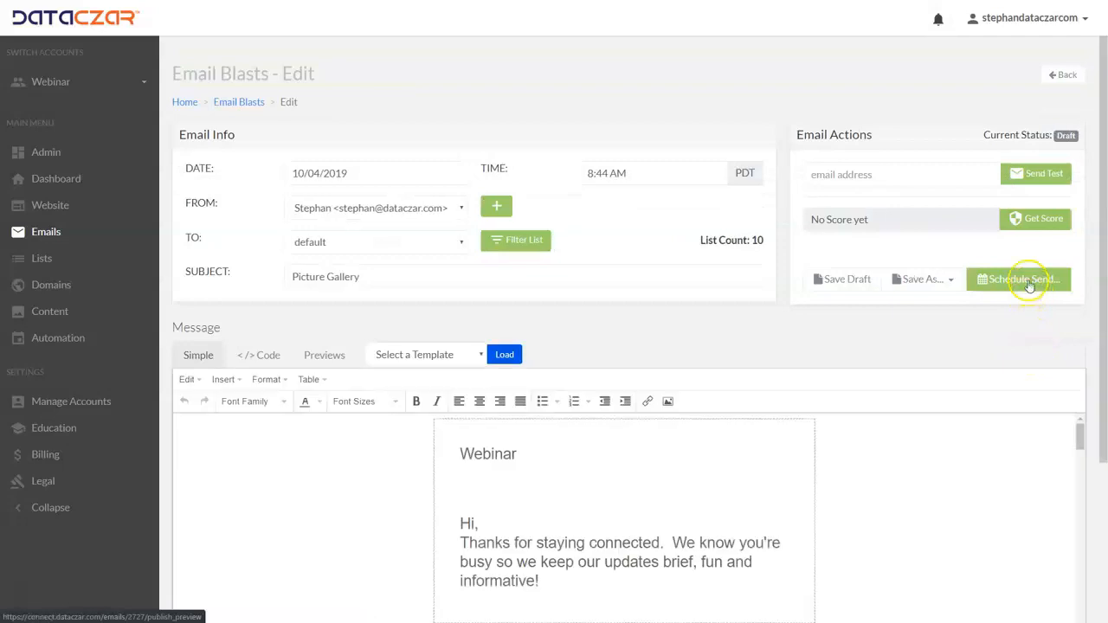
pyautogui.click(1027, 281)
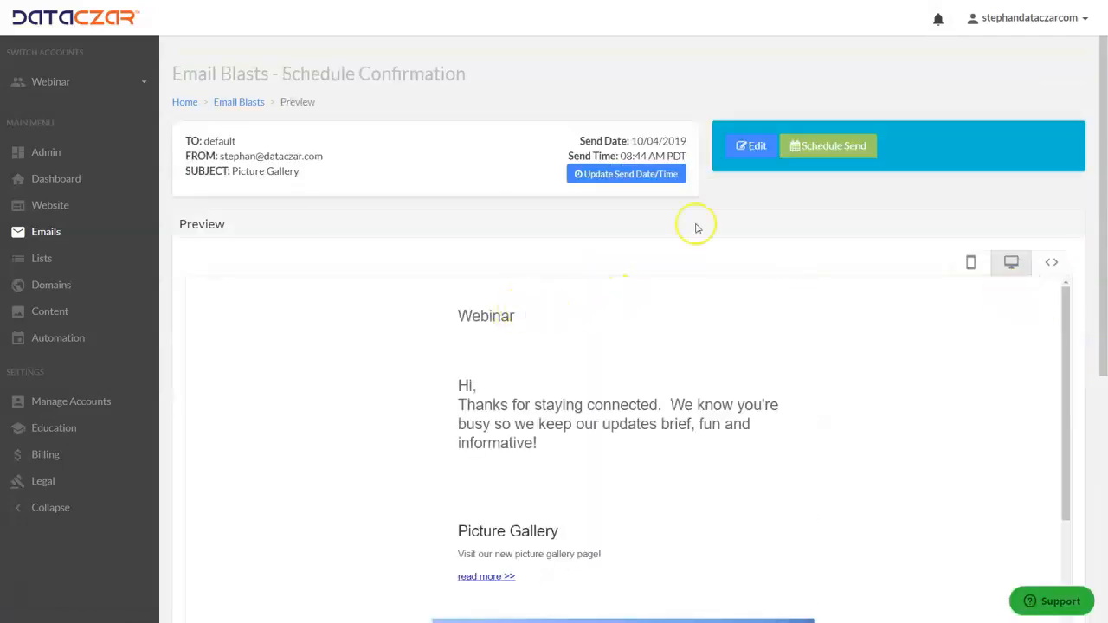
pyautogui.click(836, 143)
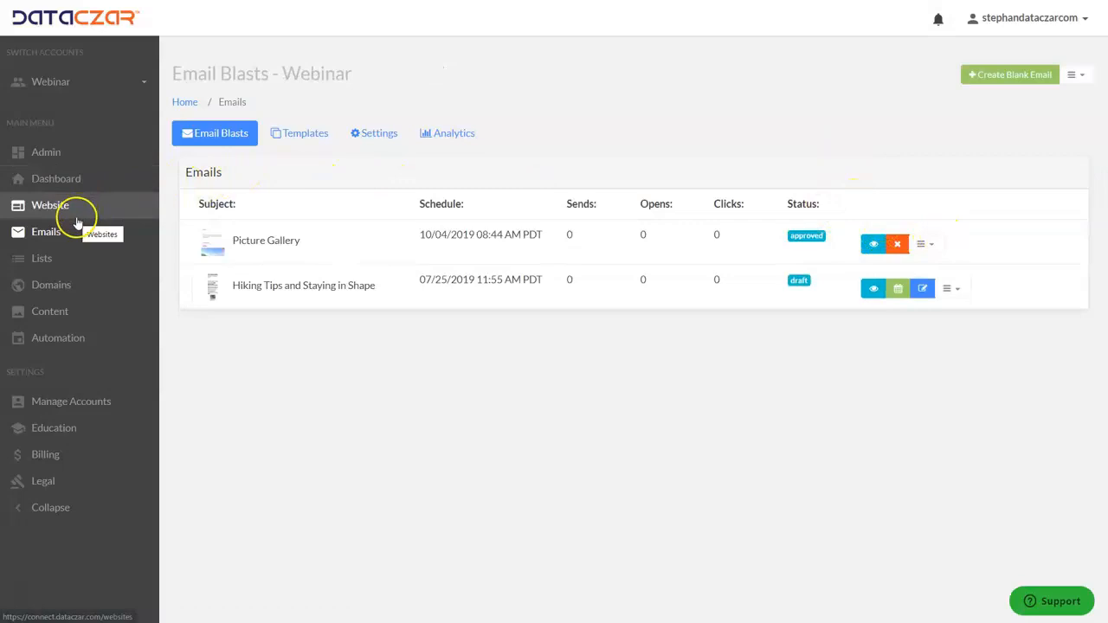
# Step: Review the domain registration page and the Webinar website's overview, Posts, Pages and Settings sections
pyautogui.click(49, 289)
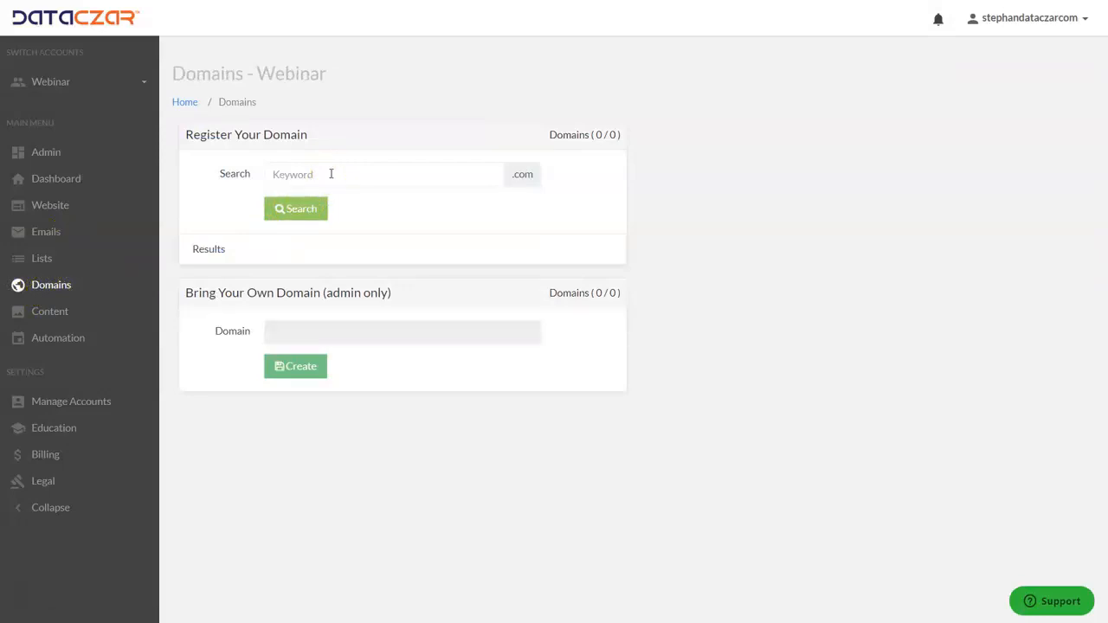
pyautogui.click(66, 208)
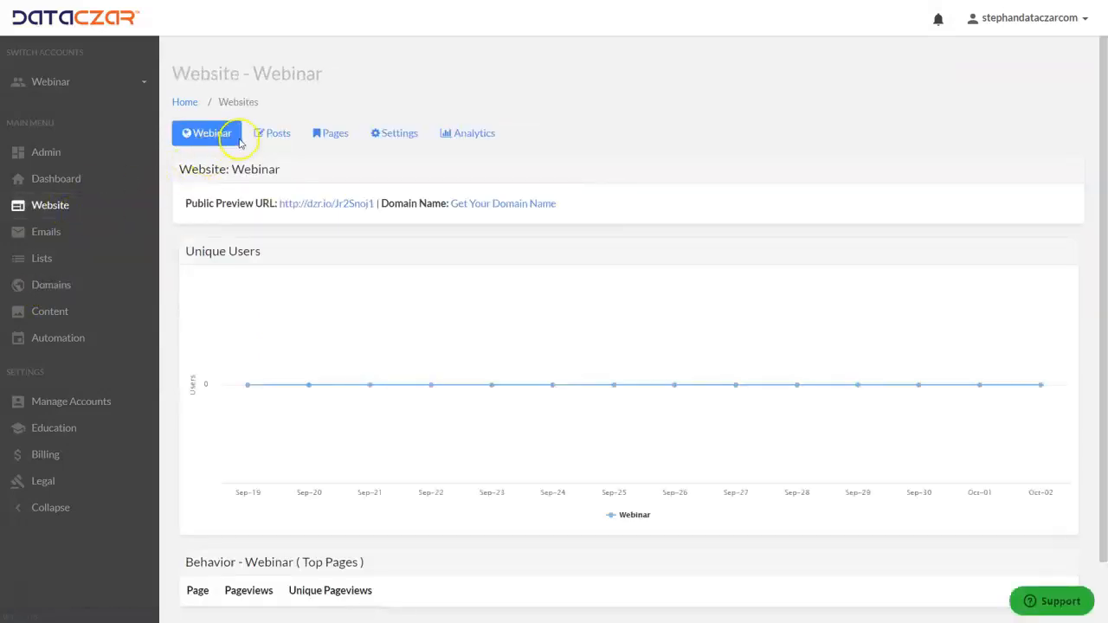
pyautogui.click(272, 136)
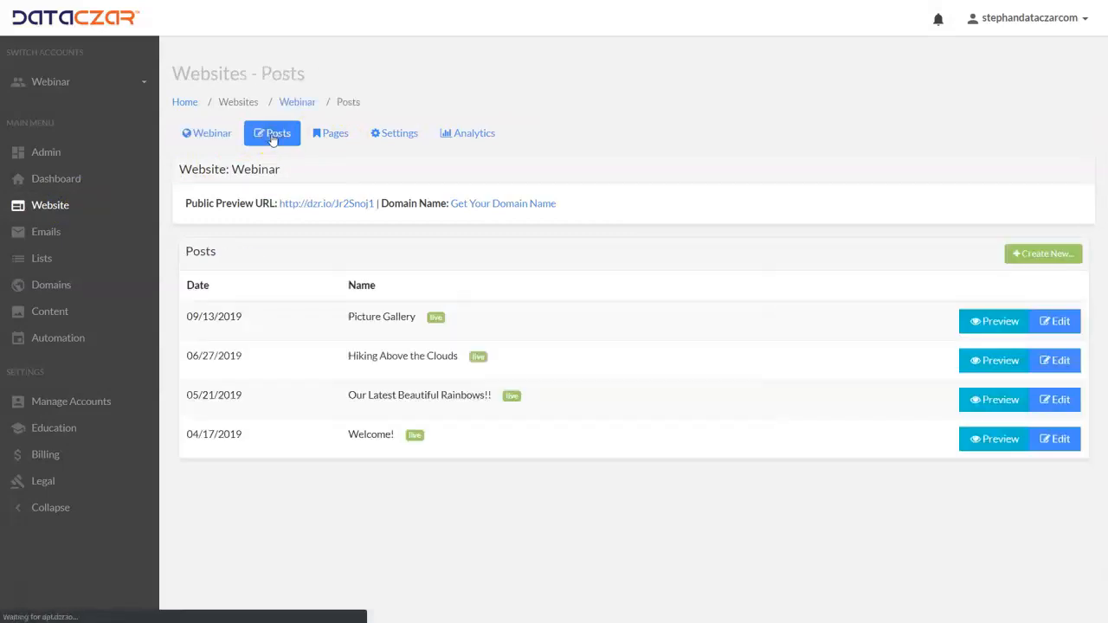
pyautogui.click(346, 136)
pyautogui.click(399, 138)
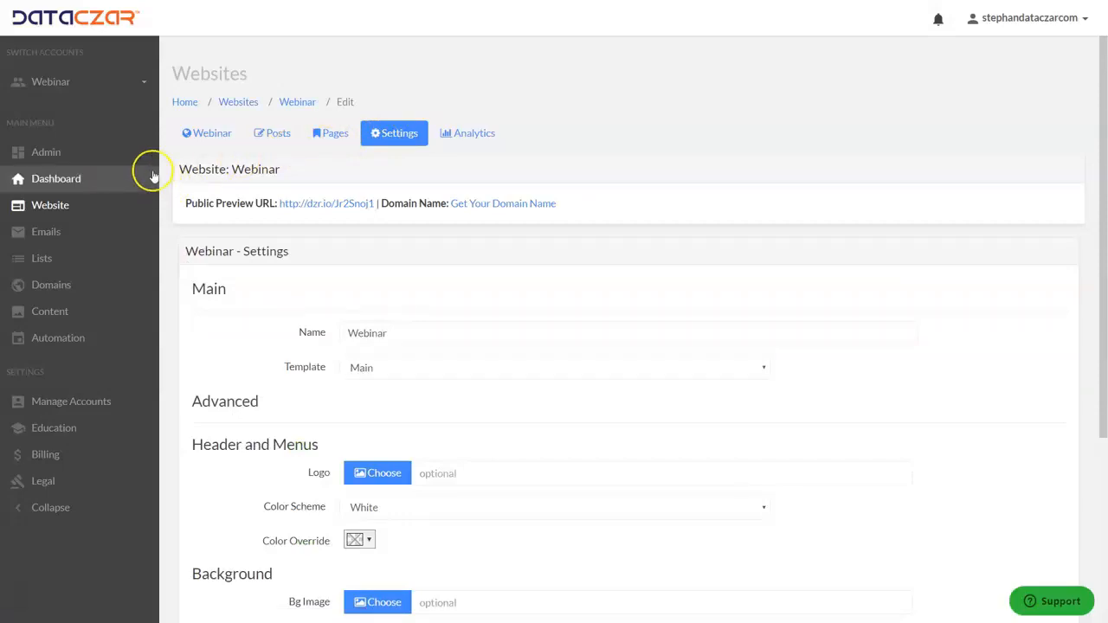
# Step: Review the Automation newsletters, email blasts and default list subscribers, and go to the Dashboard
pyautogui.click(65, 346)
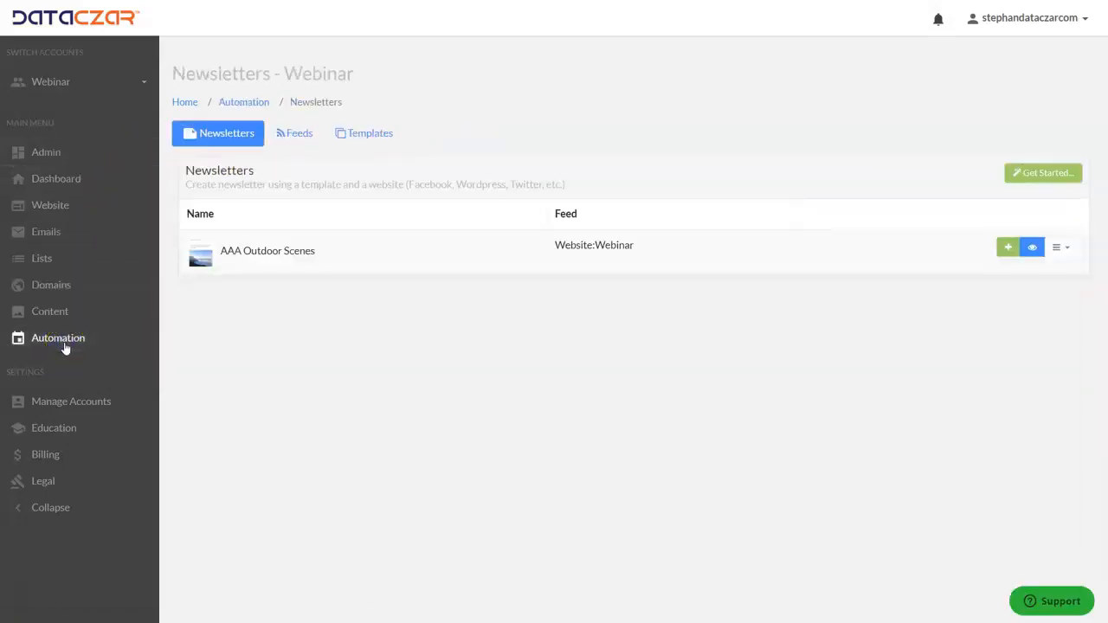
pyautogui.click(44, 232)
pyautogui.click(47, 258)
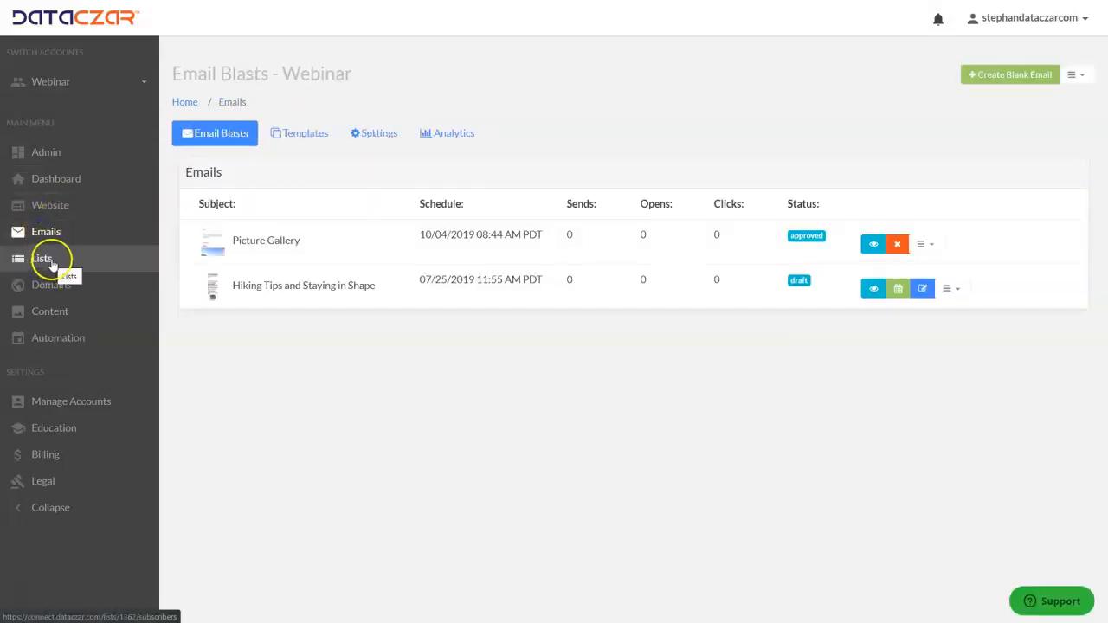
pyautogui.click(47, 233)
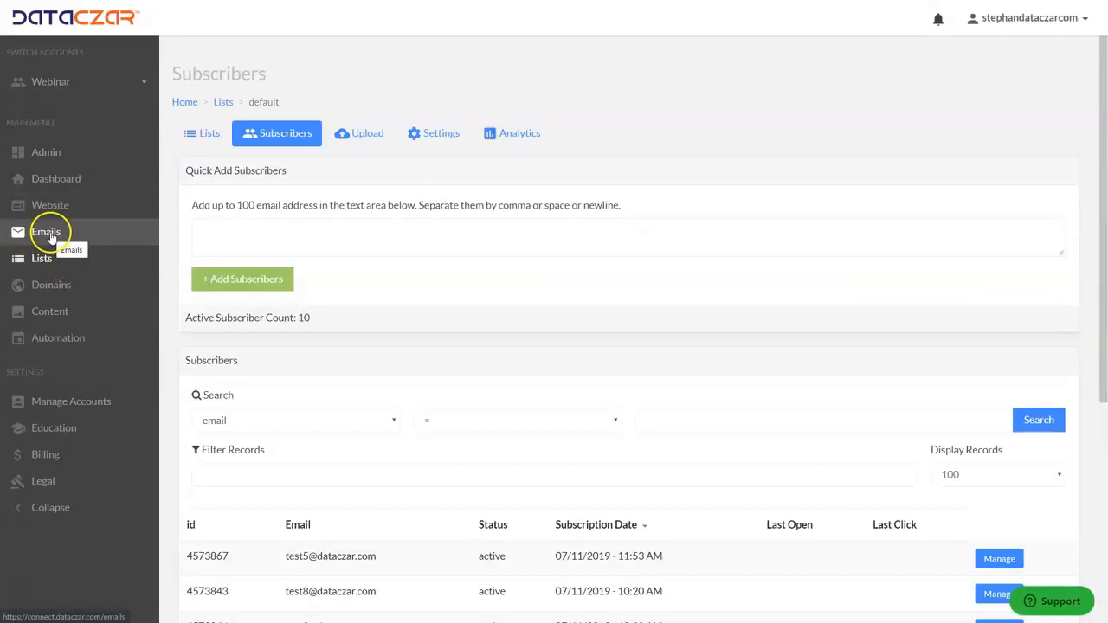
pyautogui.click(65, 182)
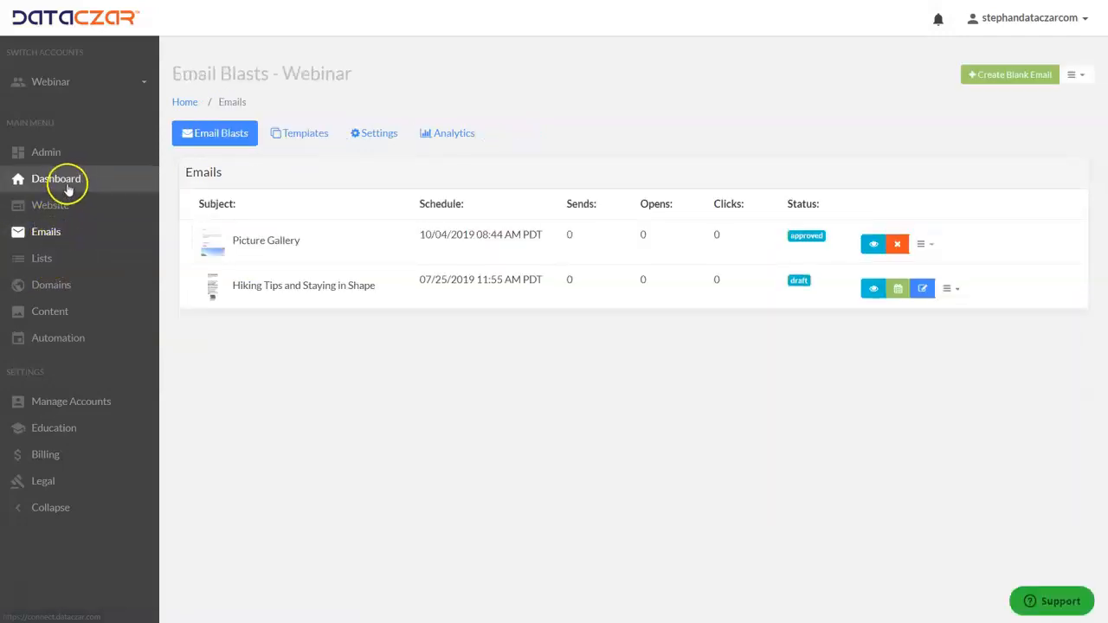